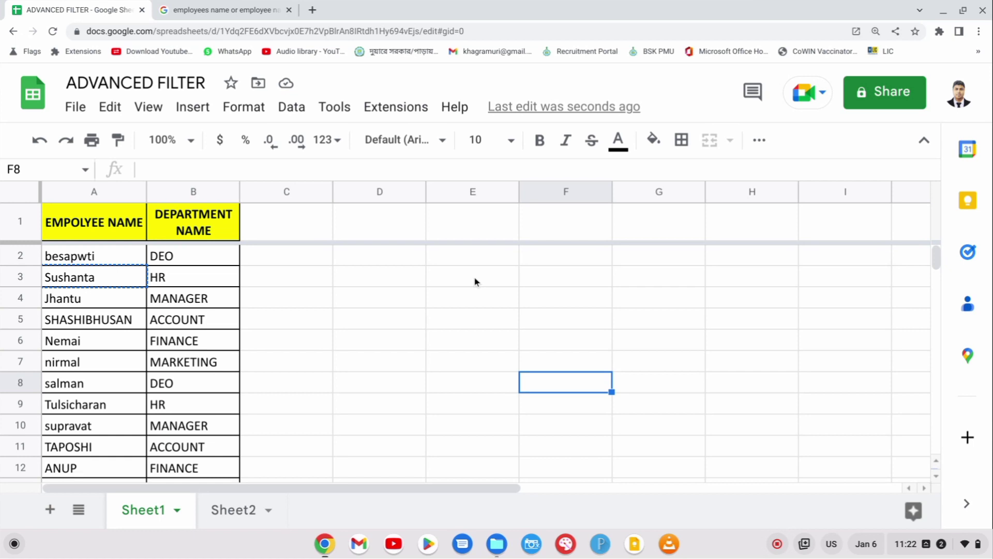
Step: Examine the employee name and department name columns of the Sheet1 list down to its last row
left_click(111, 220)
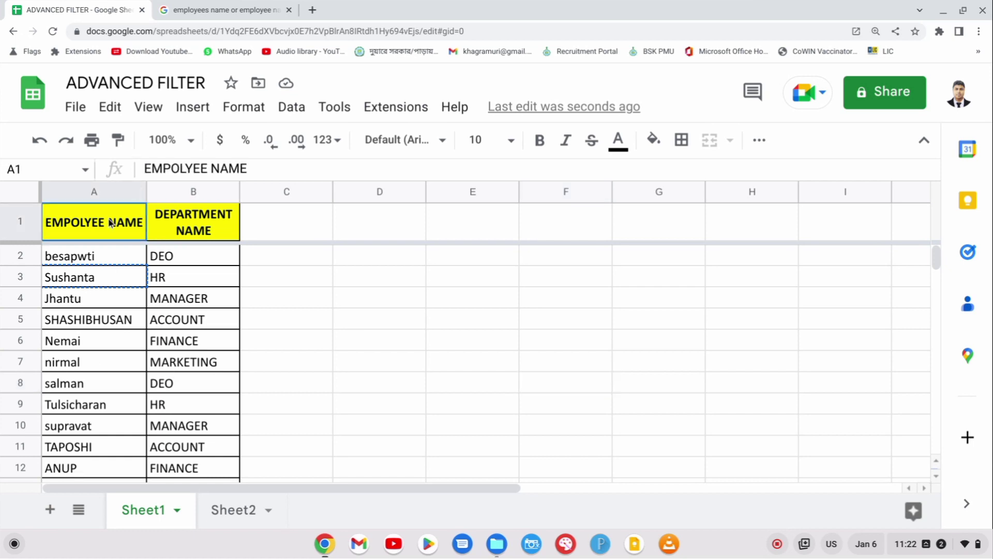
left_click(221, 217)
scroll(95, 268, "down", 6)
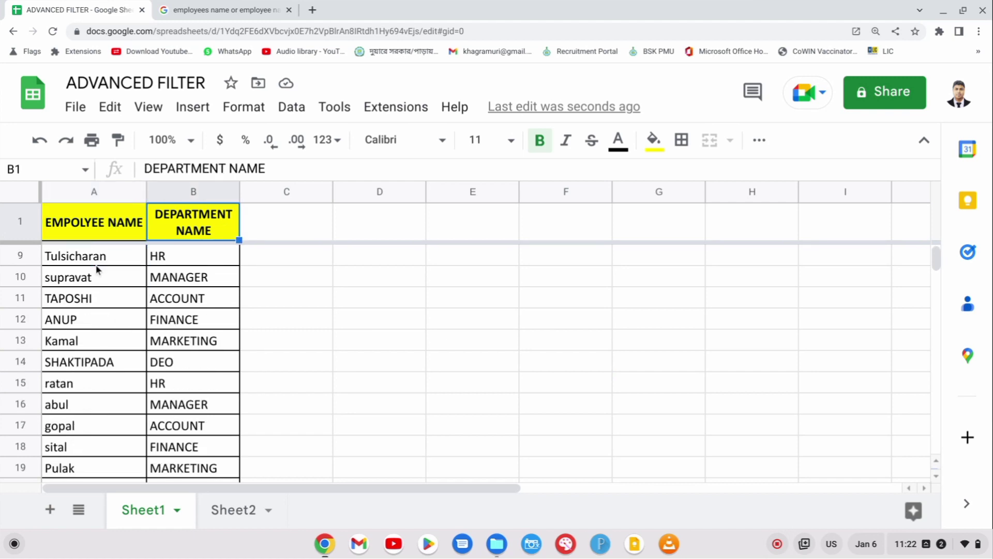
scroll(96, 269, "down", 3)
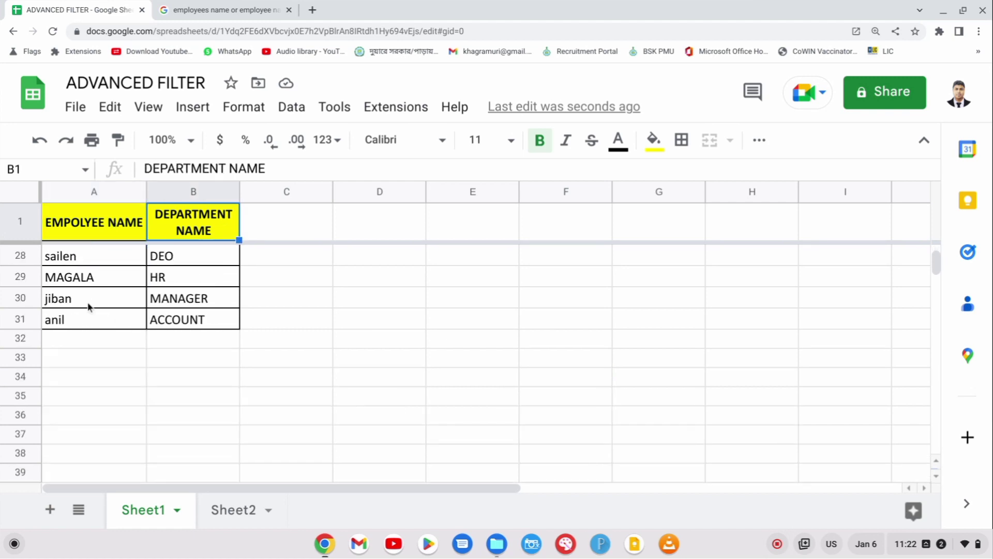
scroll(111, 259, "up", 9)
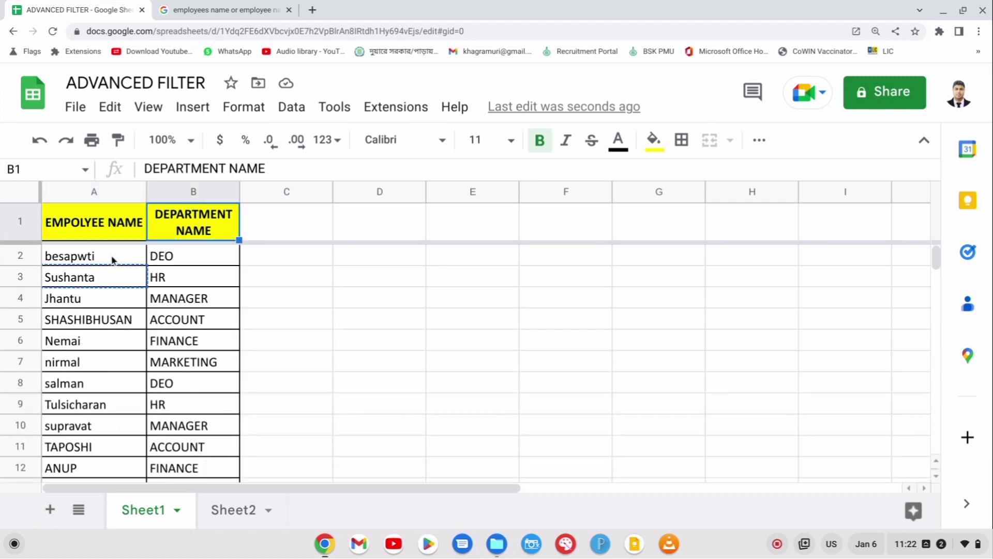
Step: Examine the department-wise employee table on Sheet2, including its department headings and the empty cells beneath them
left_click(224, 514)
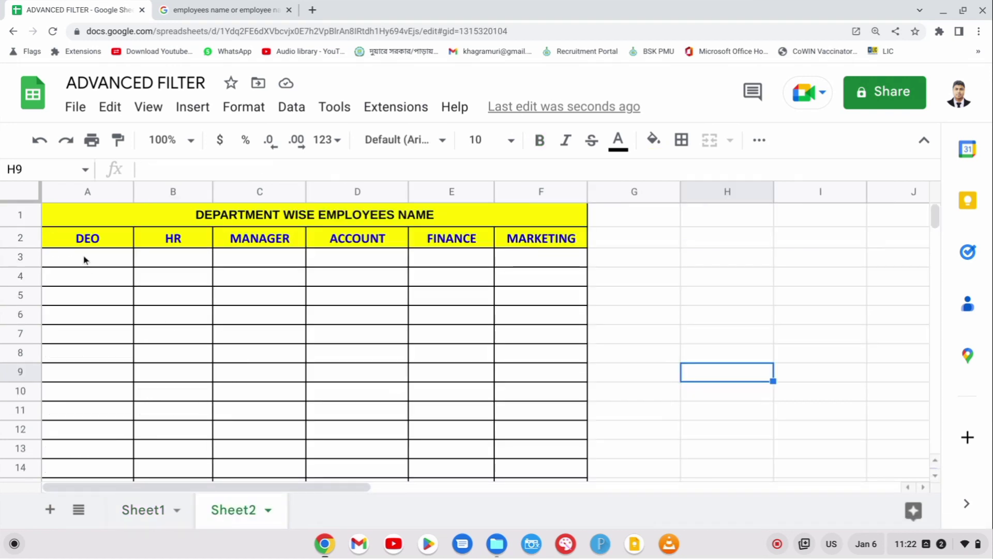
left_click(20, 238)
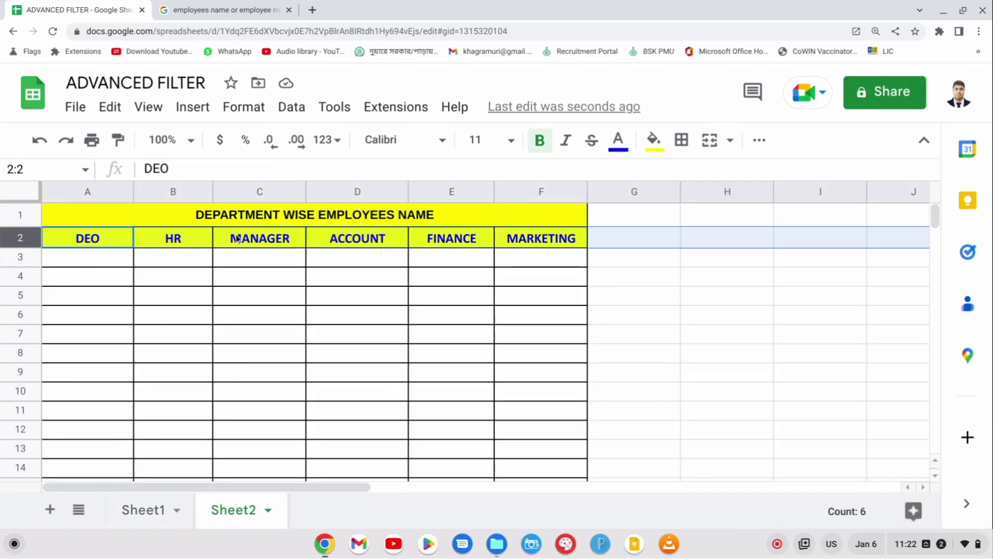
left_click(86, 267)
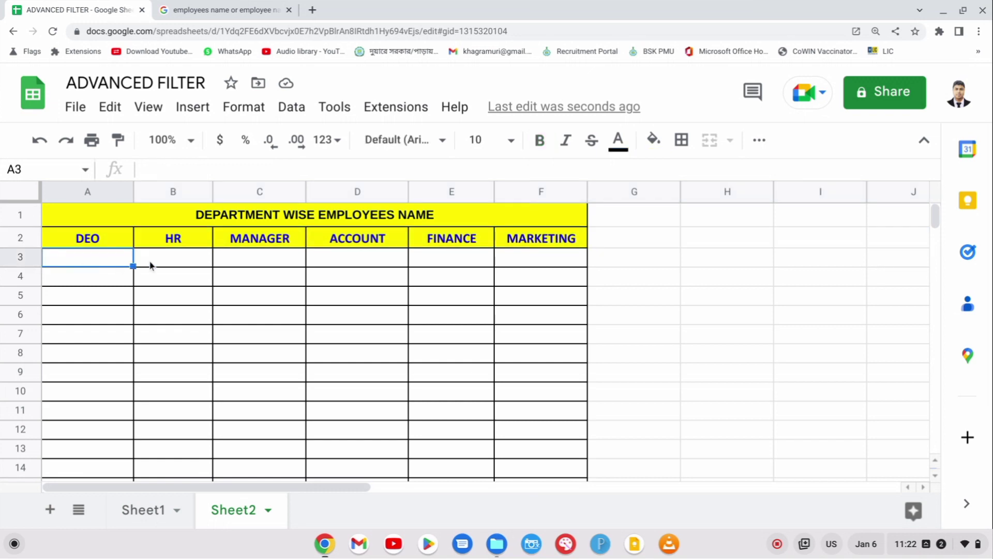
left_click(156, 263)
left_click(228, 262)
left_click(376, 267)
left_click(474, 275)
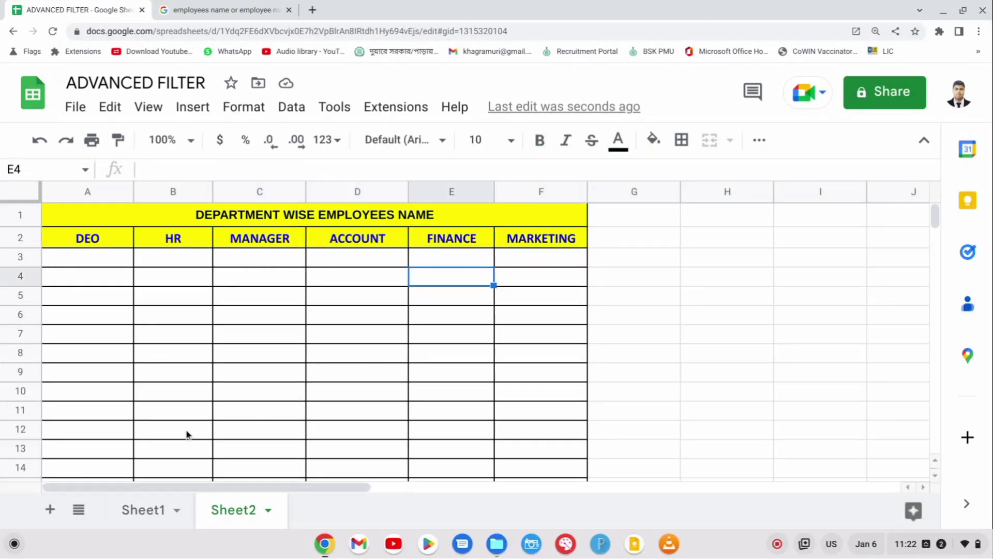
left_click(186, 434)
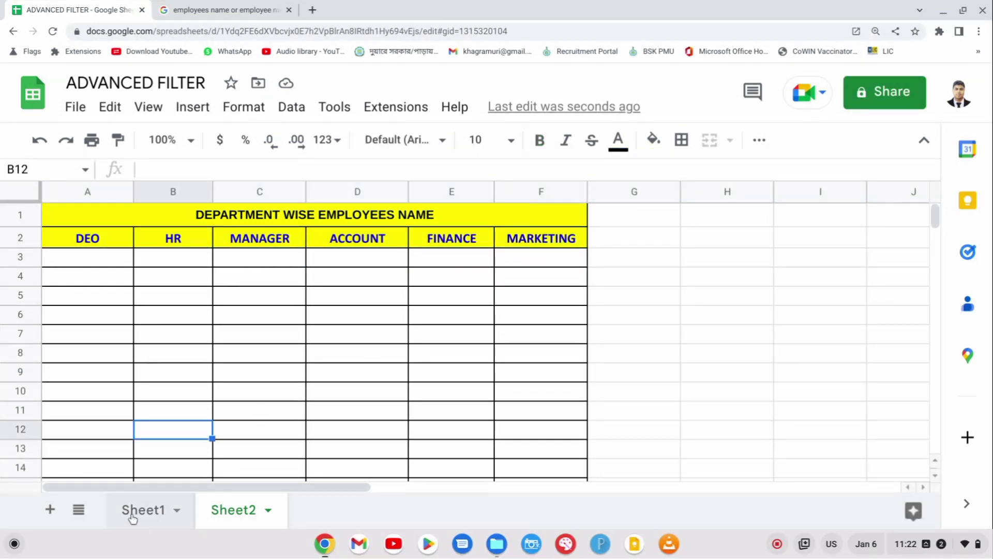
Step: Copy the first DEO employee's name from Sheet1 cell A2 into Sheet2 cell A3, under the DEO heading
left_click(135, 510)
left_click(185, 259)
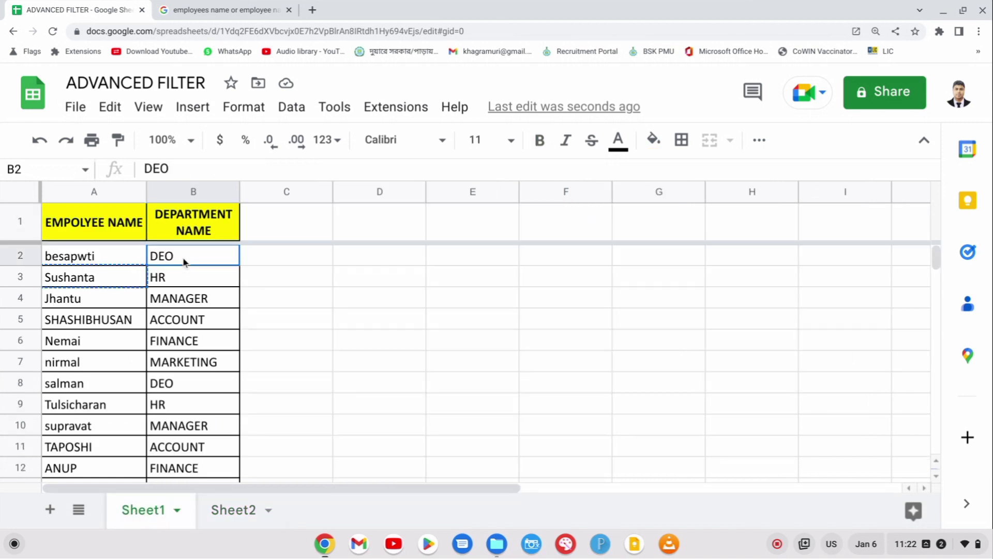
left_click(106, 257)
right_click(107, 257)
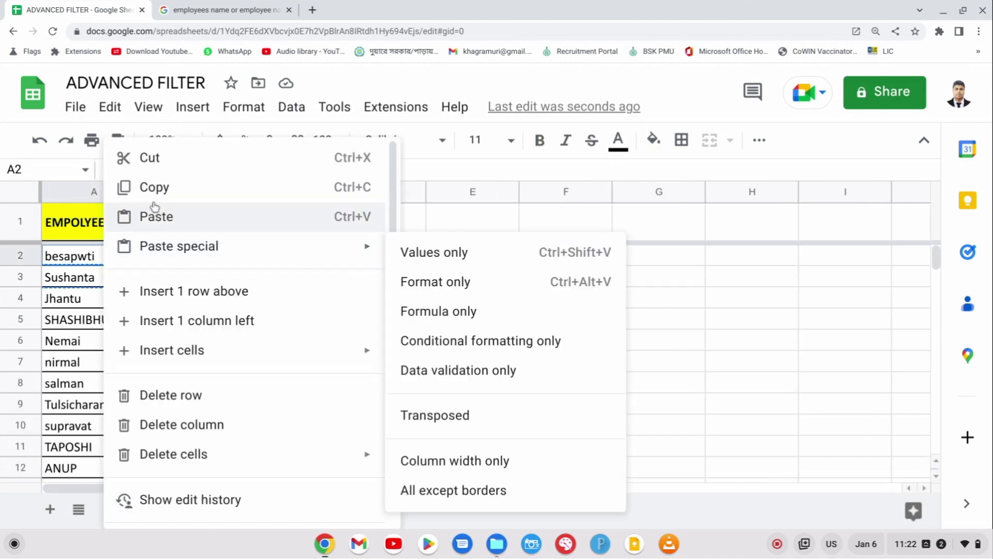
left_click(150, 186)
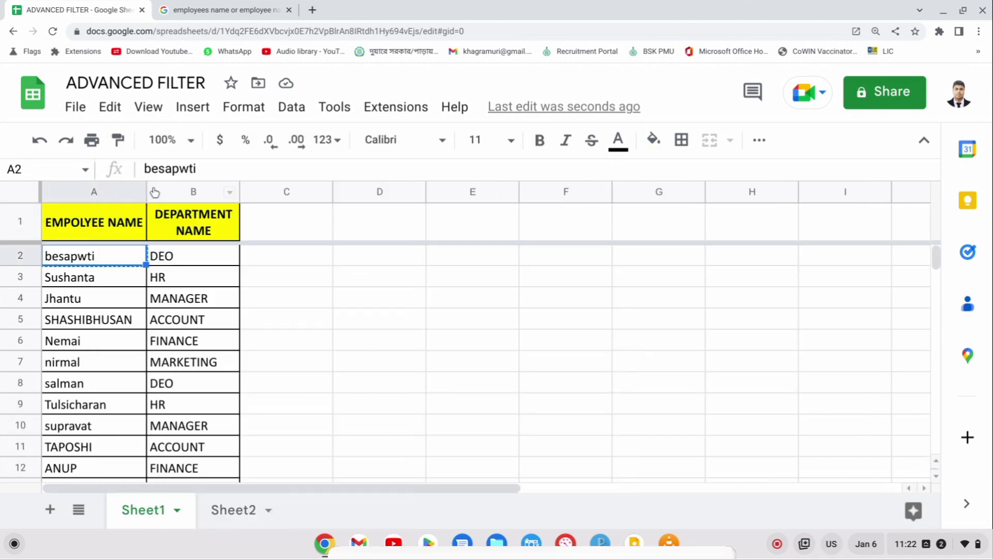
left_click(222, 511)
right_click(98, 266)
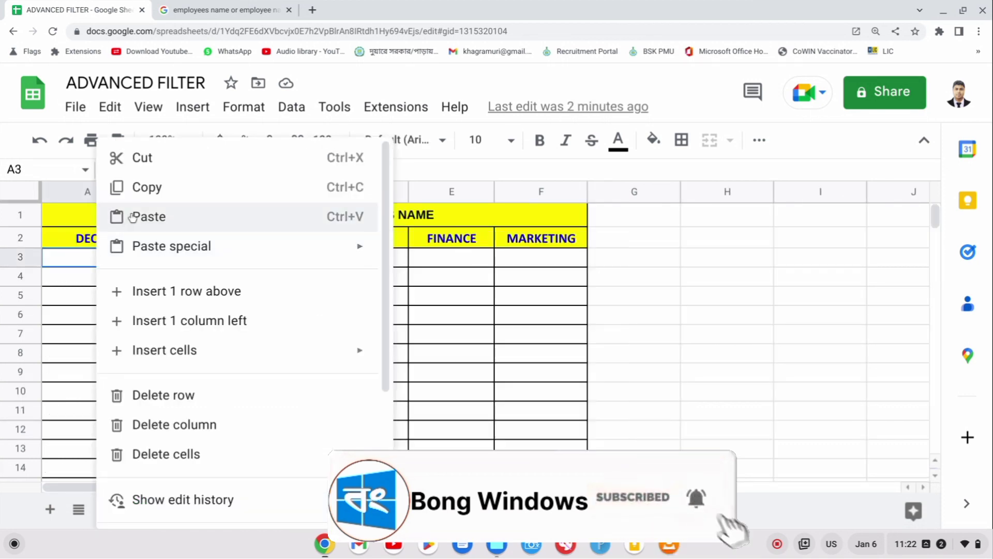
left_click(148, 216)
Step: Copy the second DEO employee's name from Sheet1 cell A8 into Sheet2 cell A4
left_click(141, 518)
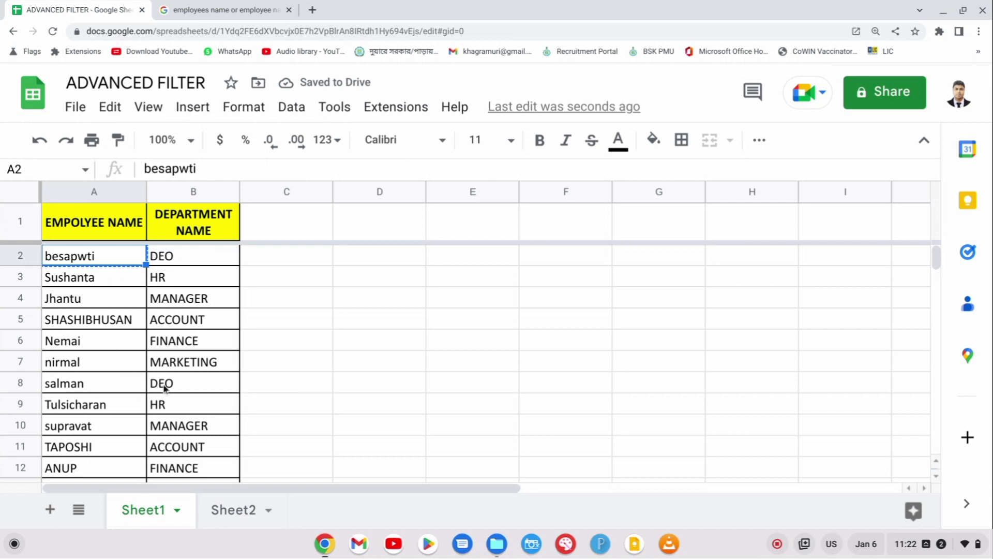
left_click(165, 388)
right_click(133, 388)
left_click(165, 187)
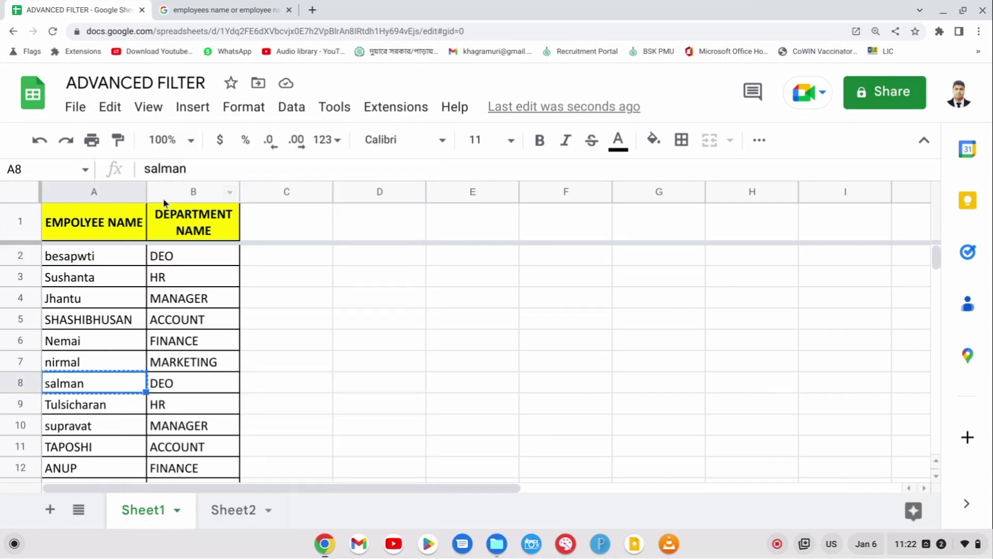
left_click(233, 511)
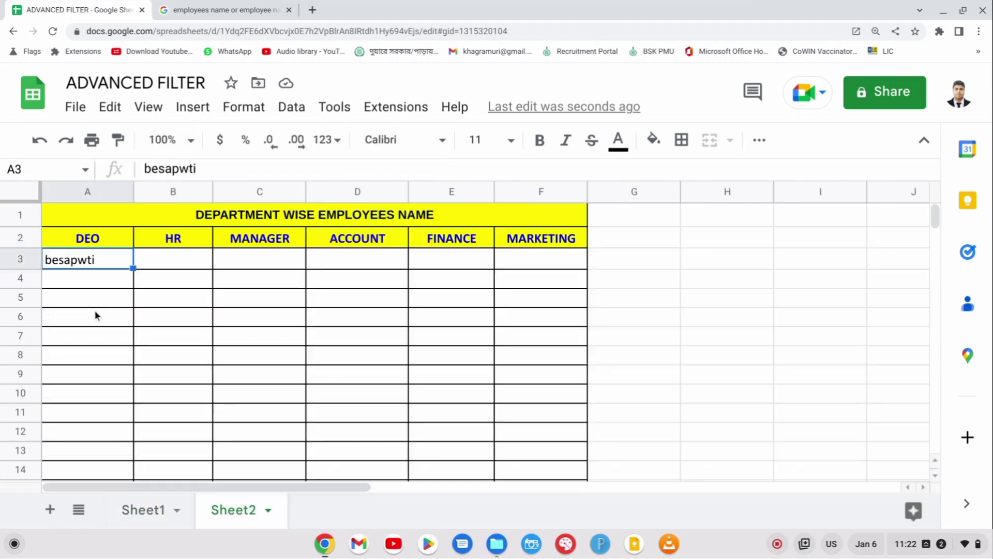
right_click(91, 281)
left_click(139, 217)
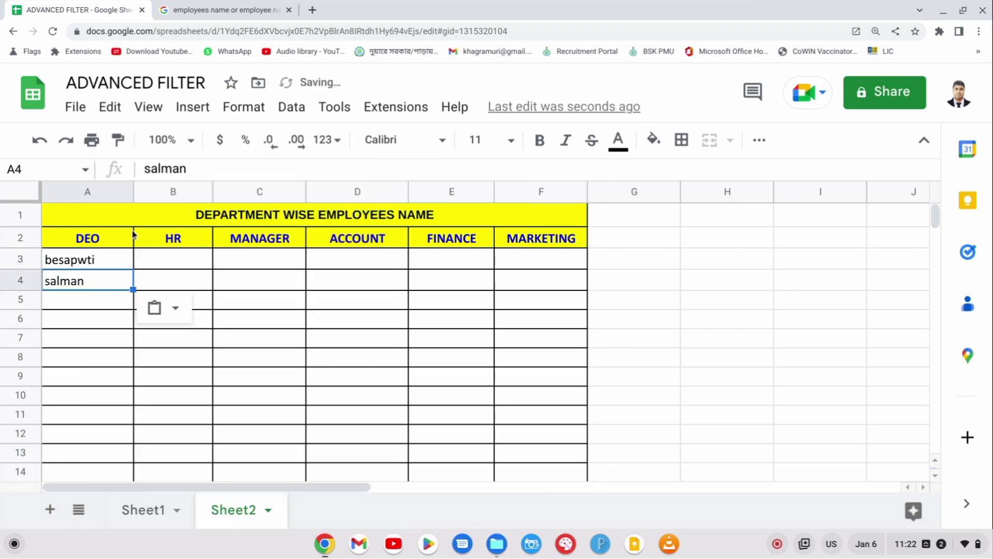
Step: Create a filter on the header row of the Sheet1 employee list
left_click(146, 520)
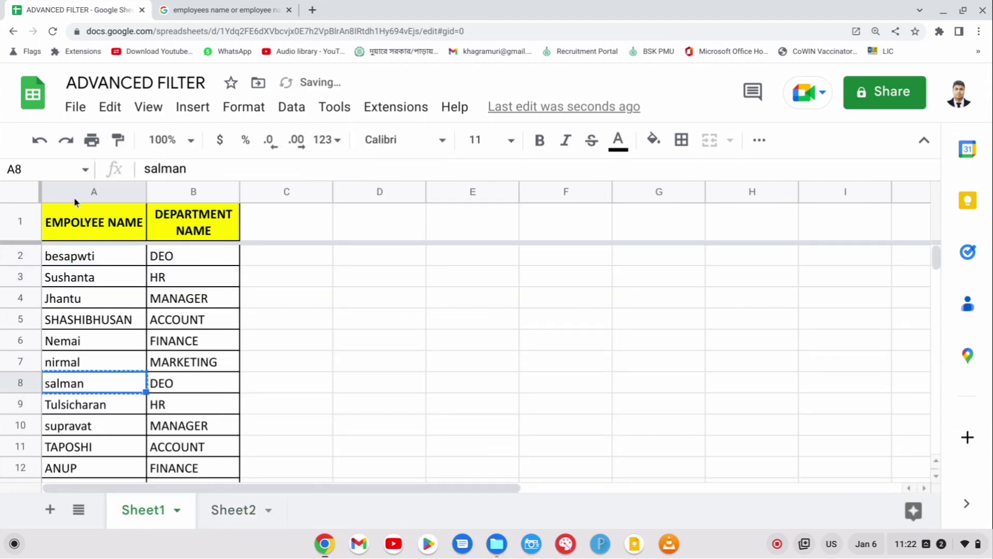
left_click(20, 221)
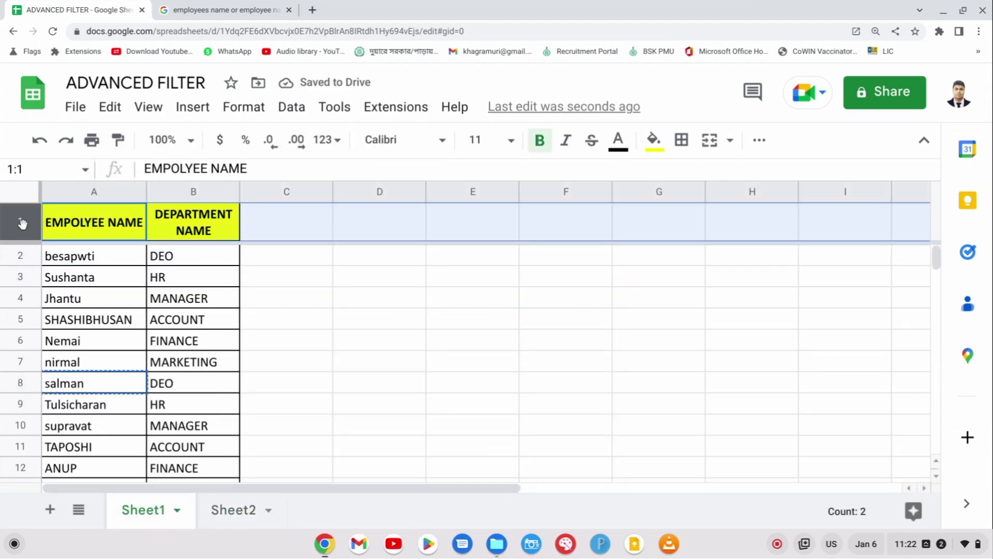
left_click(759, 141)
left_click(709, 174)
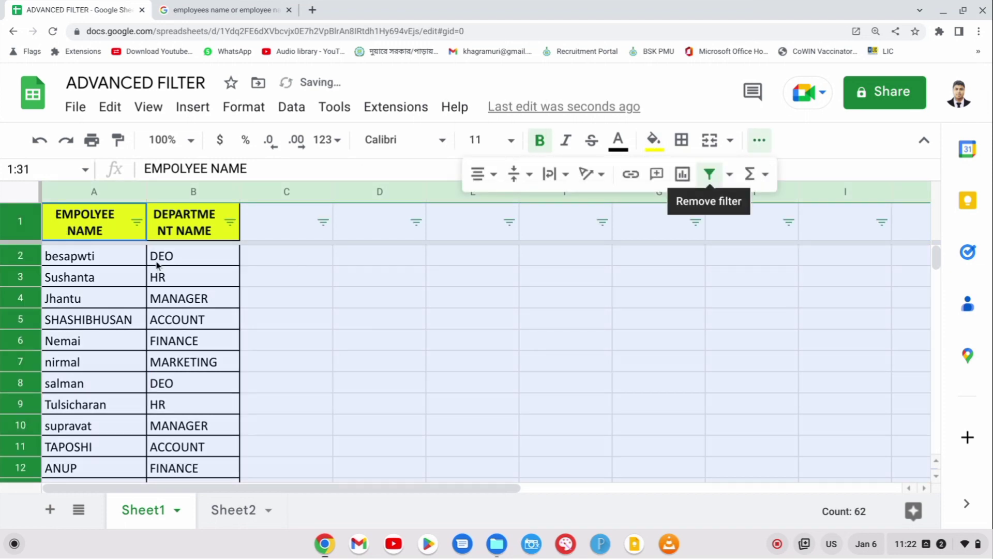
Step: Filter the department name column to show only DEO and select the remaining employee names, A2:A28
left_click(229, 222)
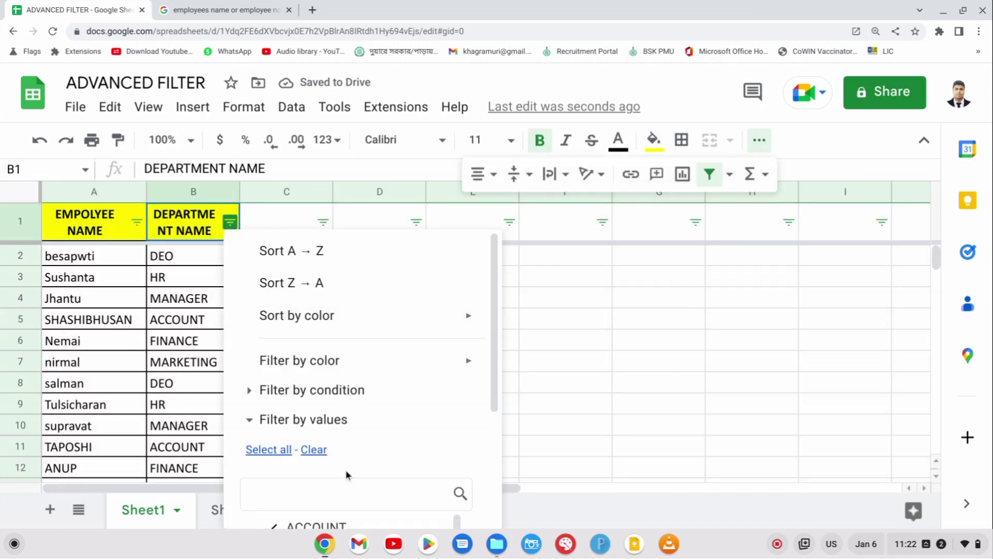
scroll(363, 455, "down", 3)
left_click(314, 304)
left_click(341, 414)
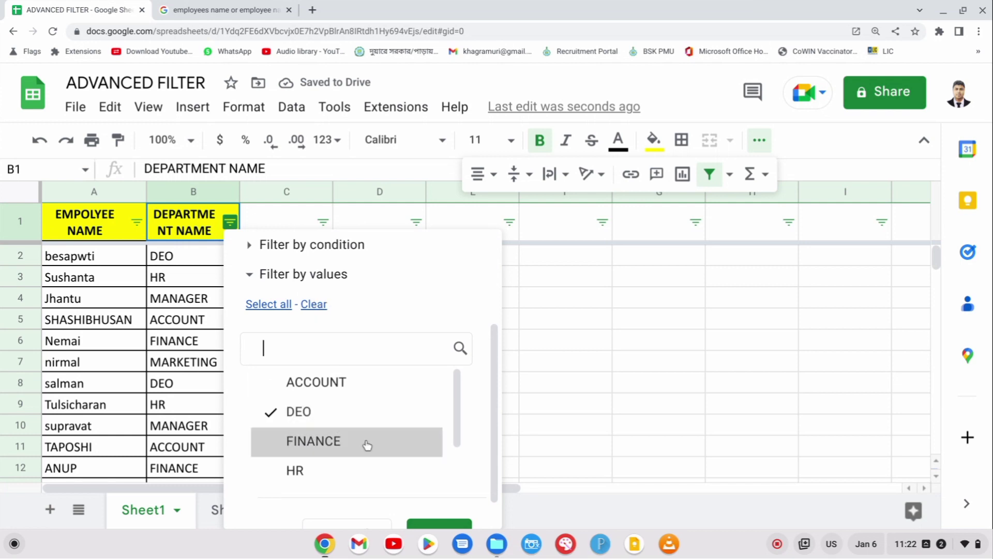
scroll(437, 506, "down", 1)
left_click(437, 508)
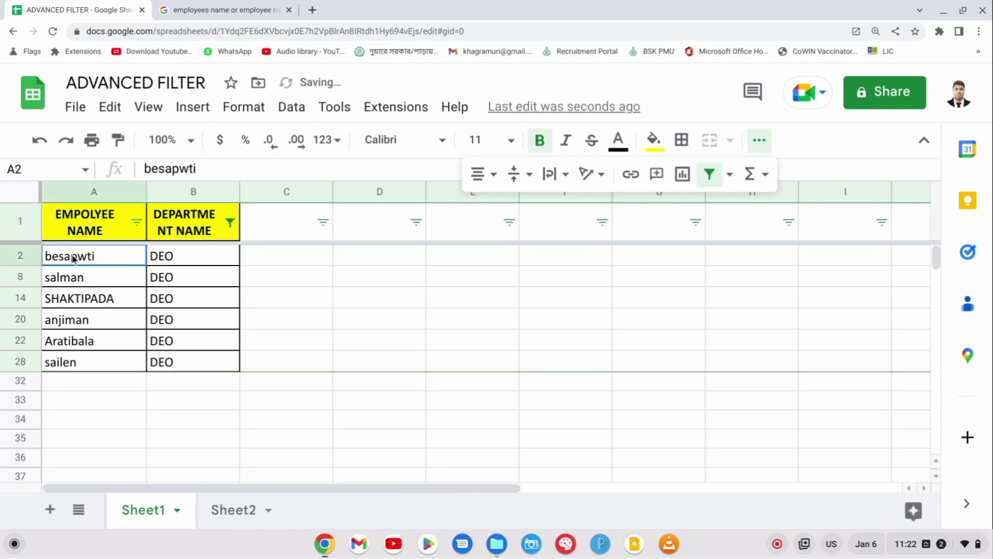
left_click_drag(82, 255, 93, 368)
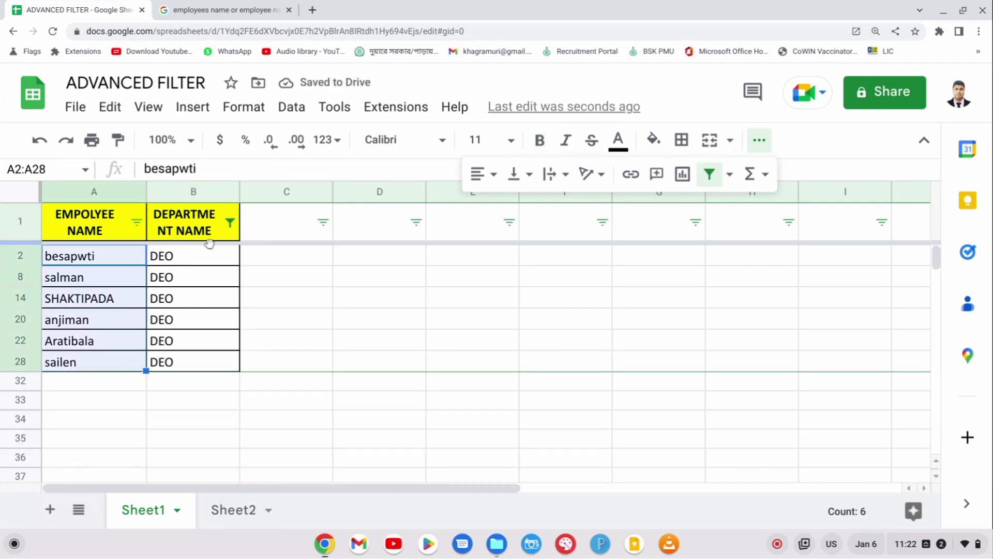
Step: Change the department name filter to show only ACCOUNT instead of DEO
left_click(230, 222)
scroll(306, 495, "down", 2)
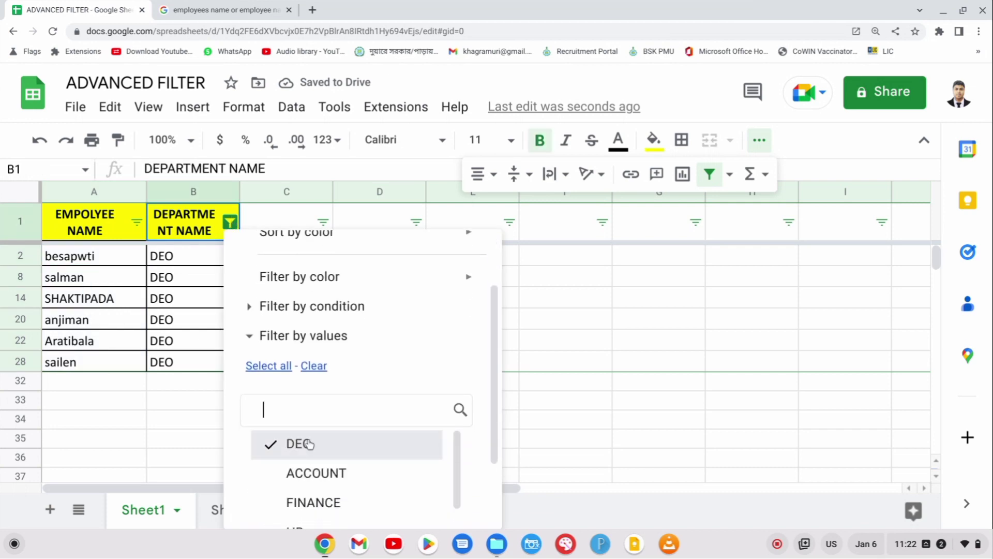
left_click(311, 443)
left_click(339, 473)
scroll(445, 460, "down", 2)
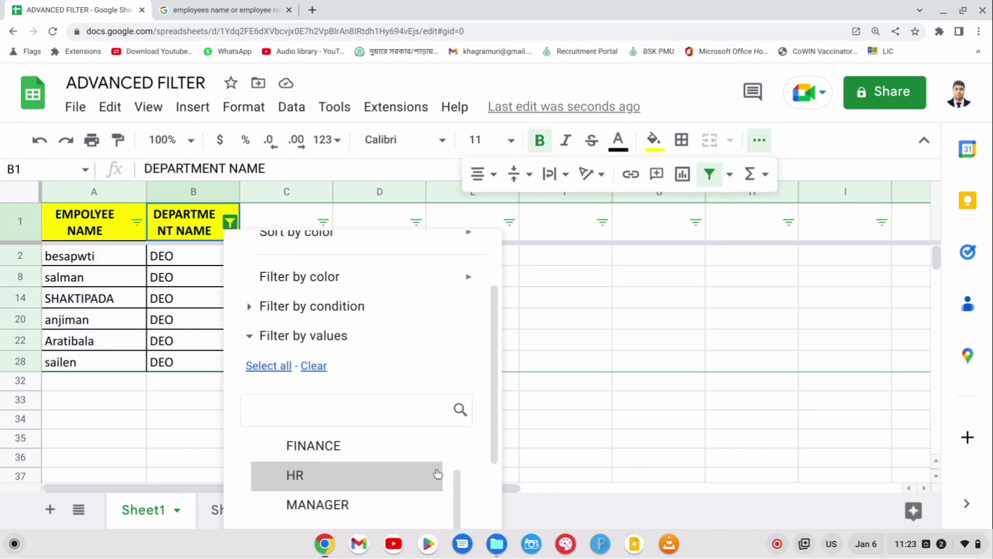
scroll(477, 440, "down", 2)
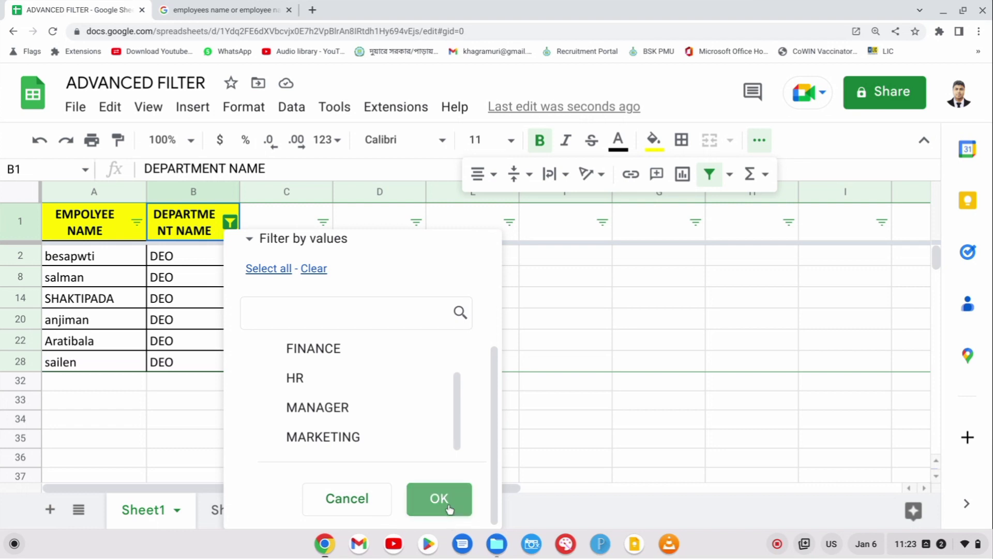
left_click(447, 507)
Step: Copy the filtered ACCOUNT employee names from Sheet1 into the ACCOUNT column on Sheet2, starting at cell D3
left_click_drag(80, 258, 84, 334)
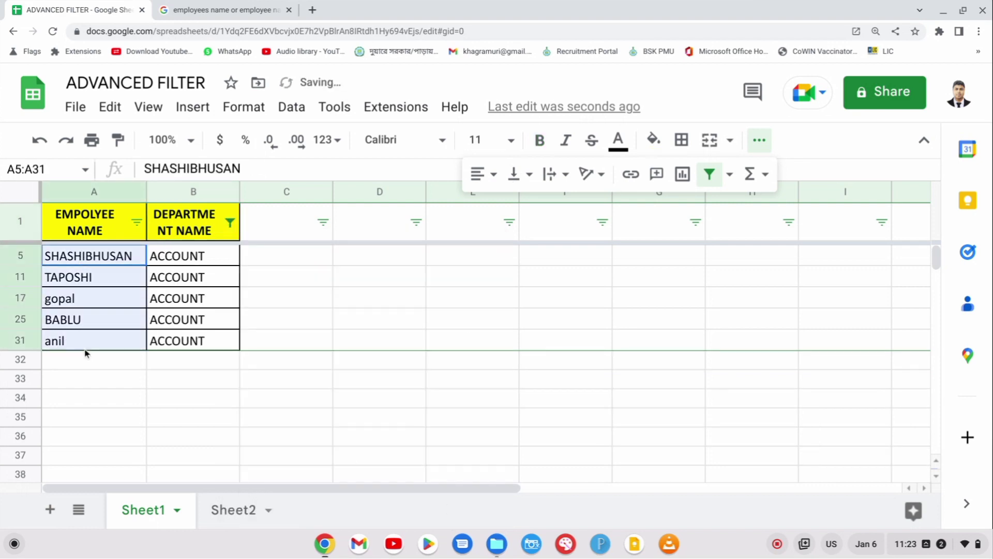
right_click(95, 327)
left_click(143, 187)
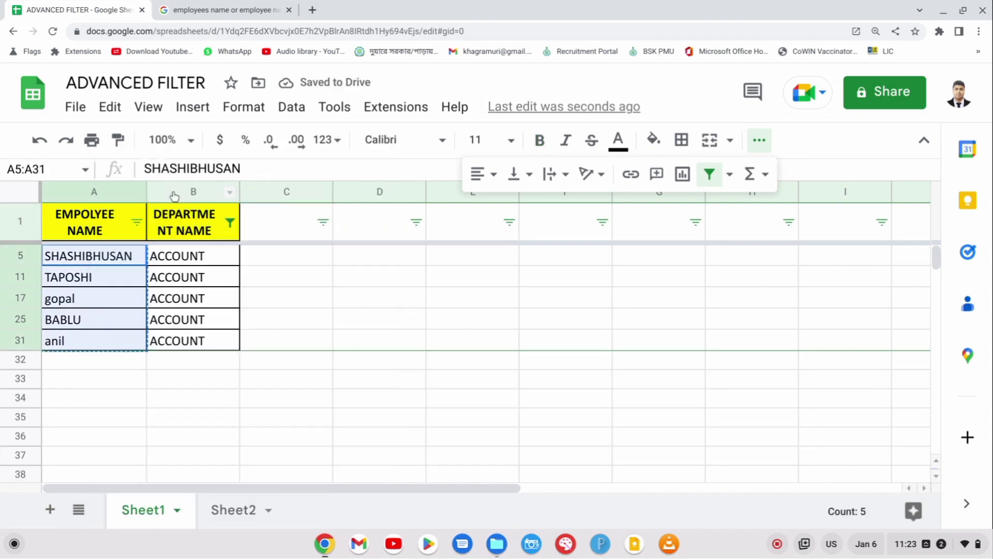
left_click(230, 513)
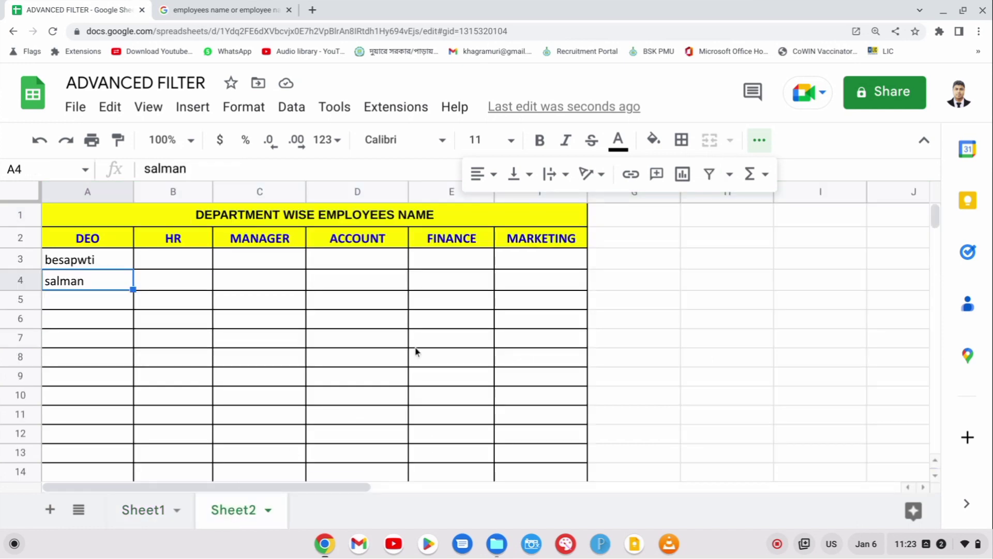
left_click(330, 265)
right_click(332, 264)
left_click(383, 216)
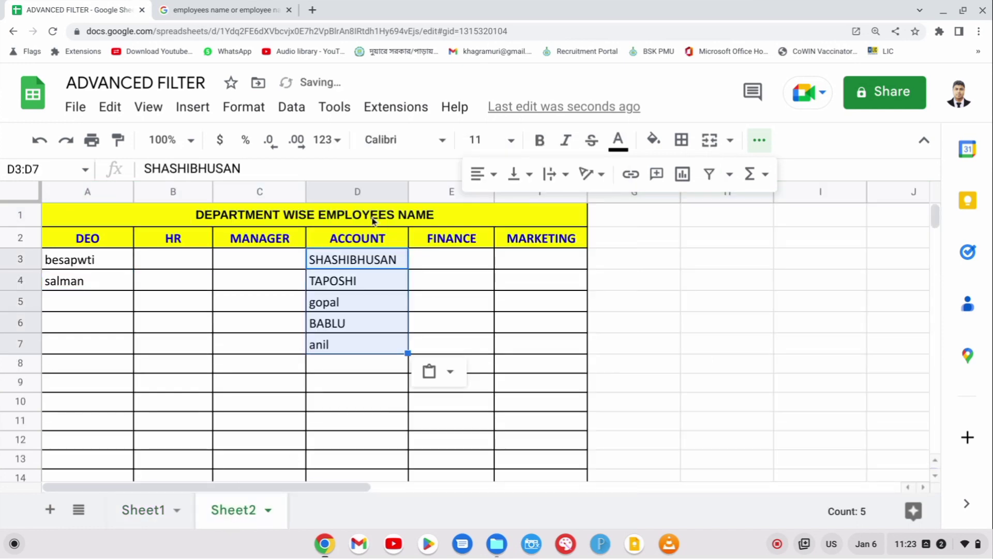
left_click(170, 246)
left_click(264, 241)
left_click(368, 245)
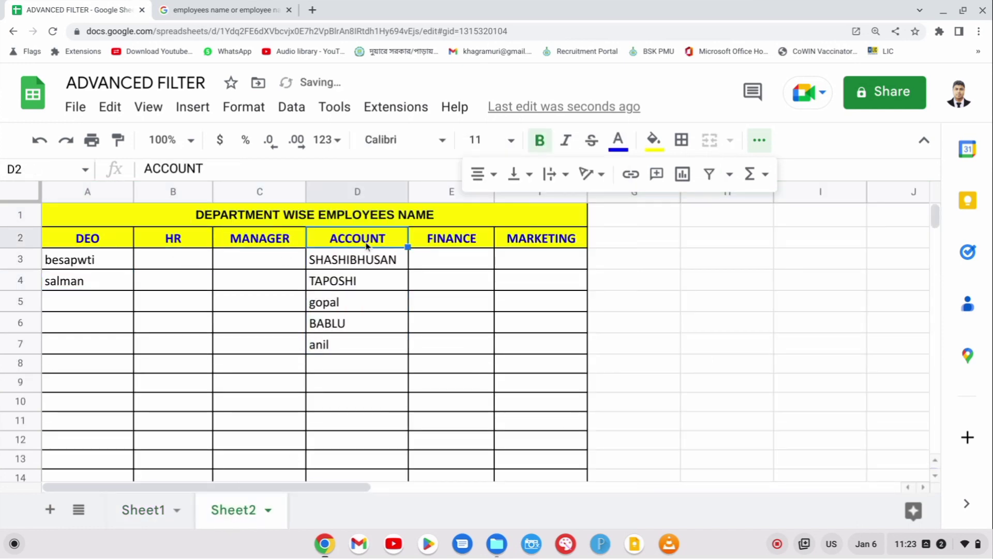
left_click(466, 242)
left_click(569, 243)
left_click(541, 326)
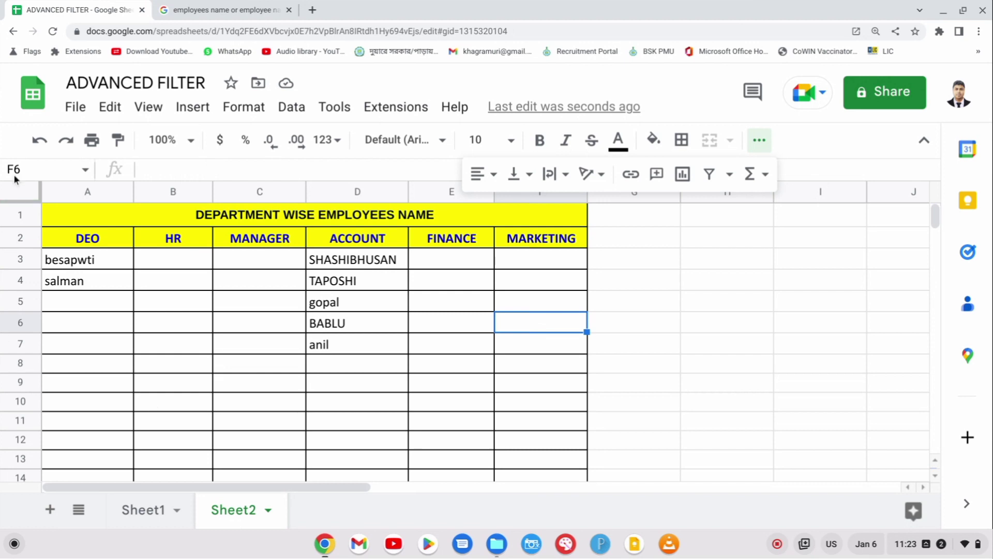
Step: Undo the pasting of the ACCOUNT employee names and the filter change to ACCOUNT
left_click(41, 144)
left_click(44, 148)
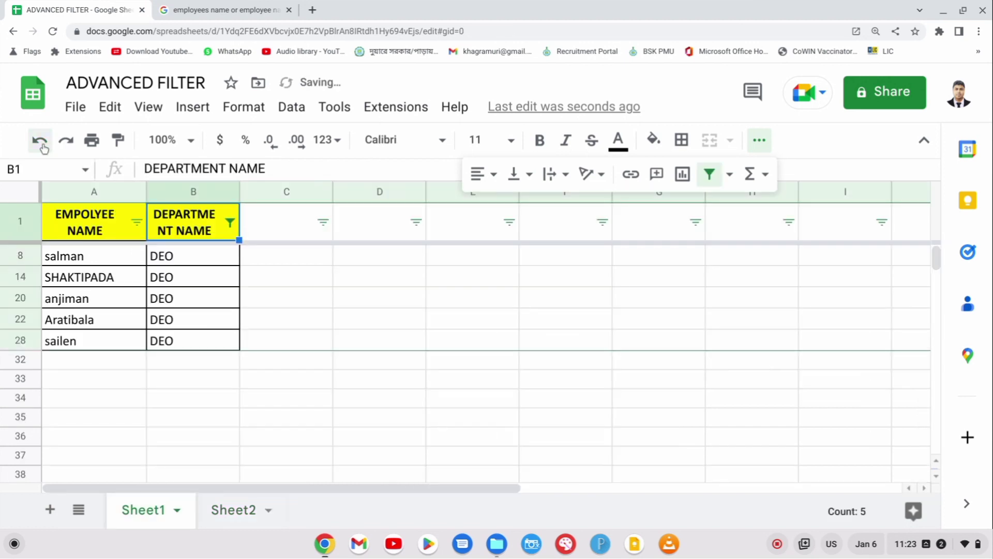
left_click(45, 148)
left_click(46, 148)
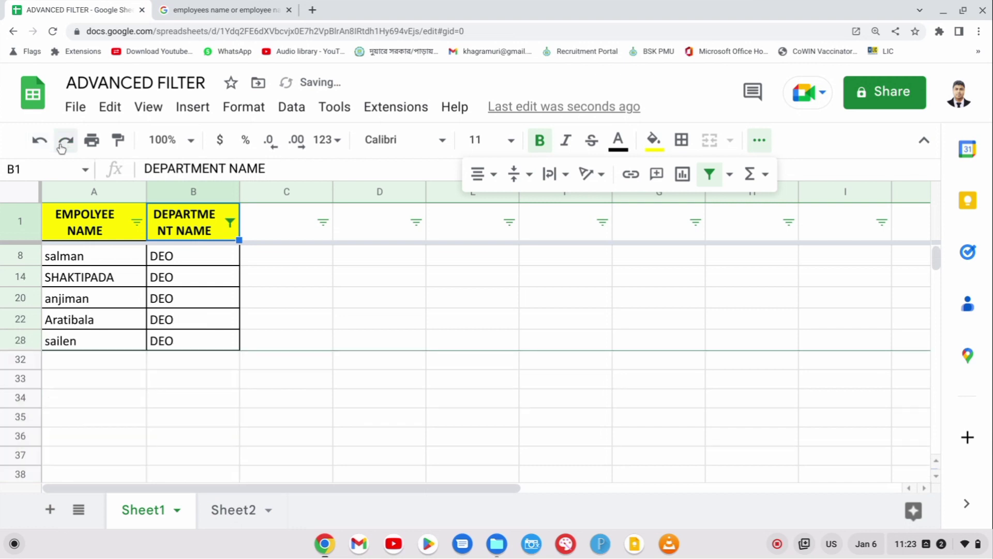
Step: Undo the department filtering on Sheet1 and start a FILTER formula in Sheet2 cell A3 with Sheet1!A:A as its range
left_click(45, 148)
left_click(98, 265)
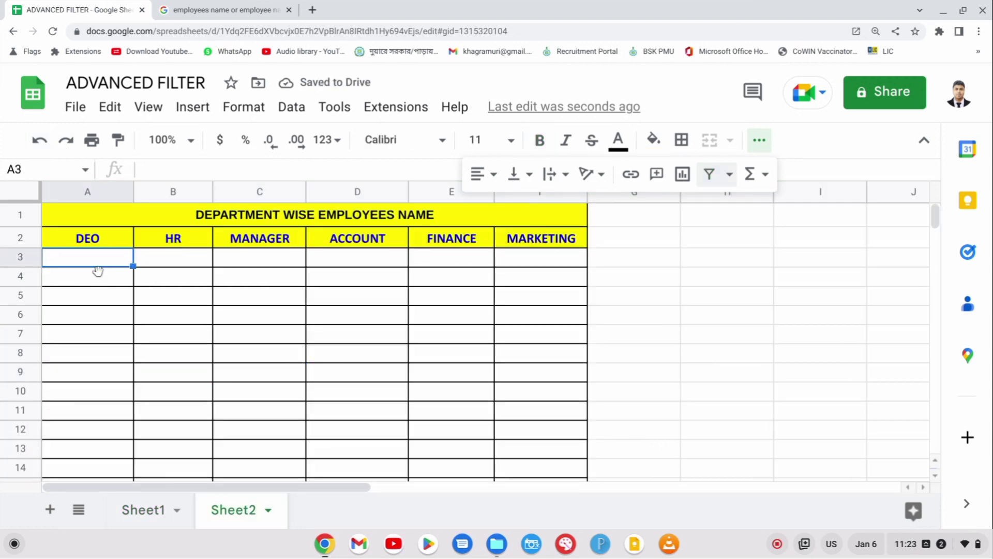
type("=")
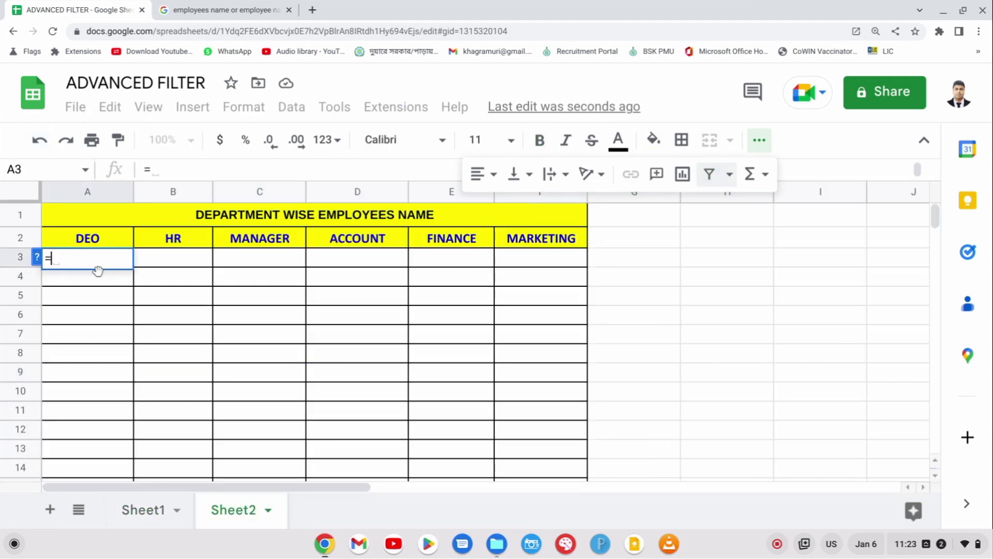
type("FILTER(")
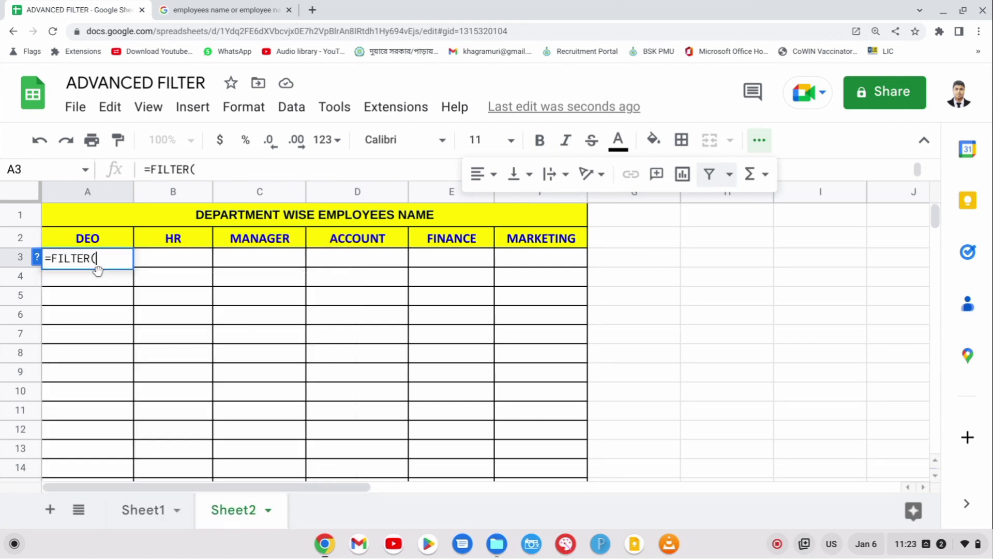
left_click(142, 510)
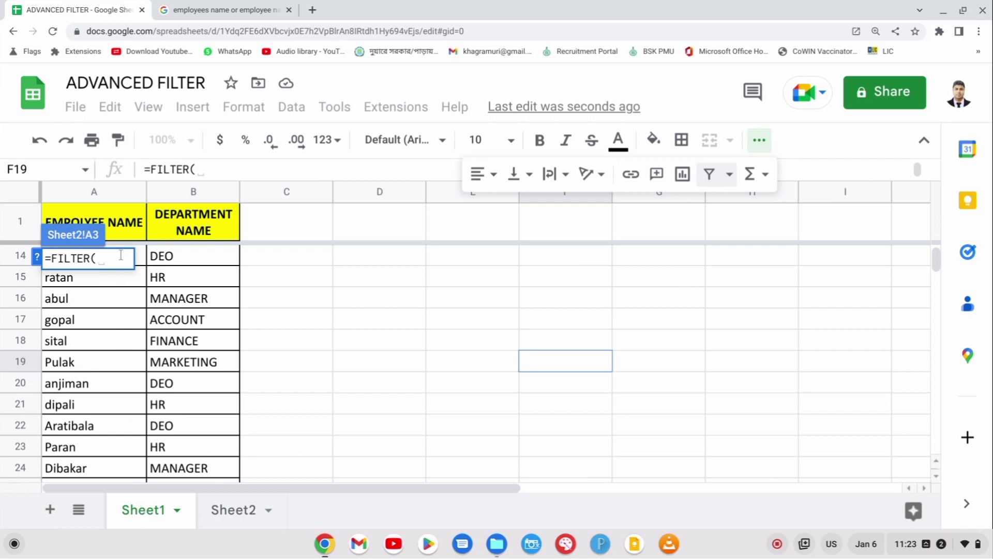
left_click(94, 192)
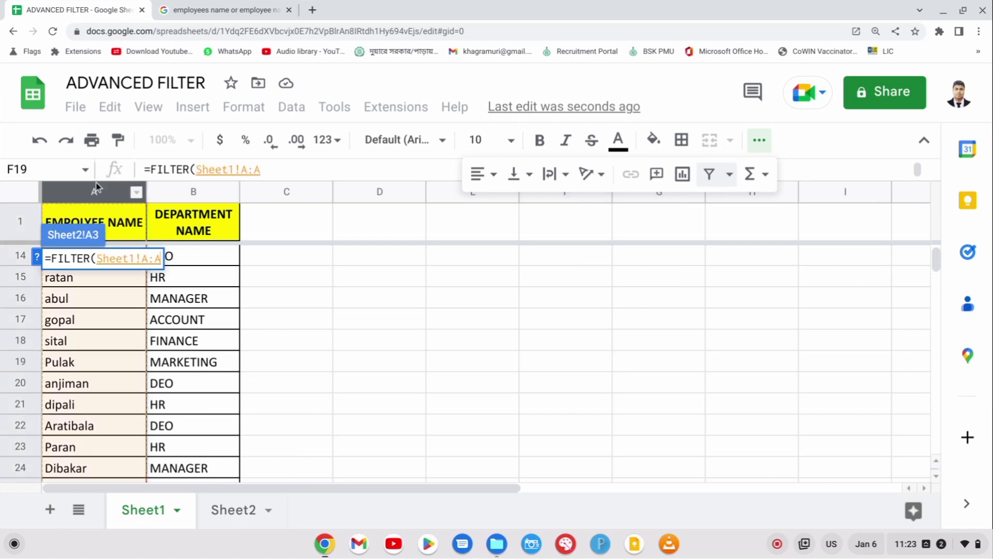
type(",")
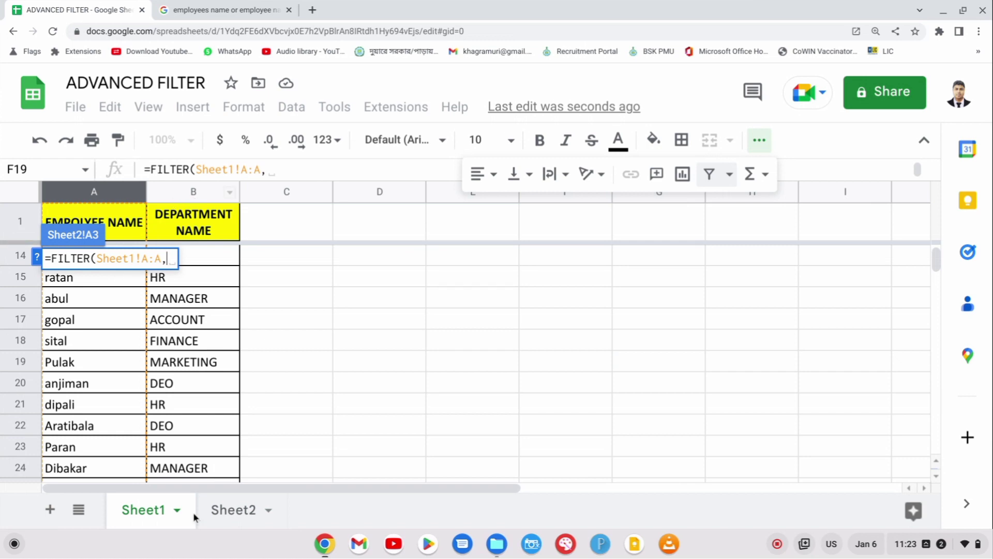
Step: Complete the A3 FILTER formula with the condition Sheet1!B:B=A2, referring to the DEO heading on Sheet2
left_click(176, 192)
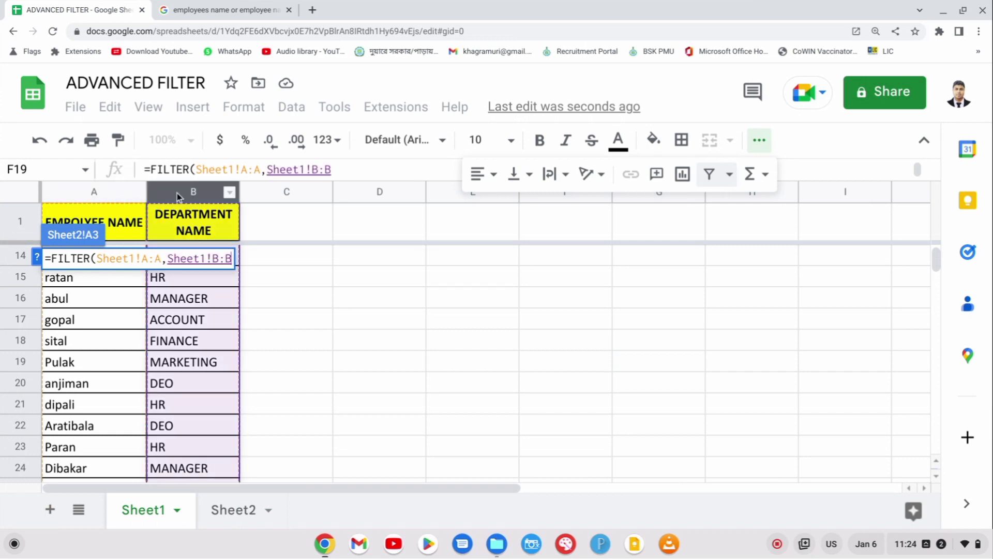
type("=")
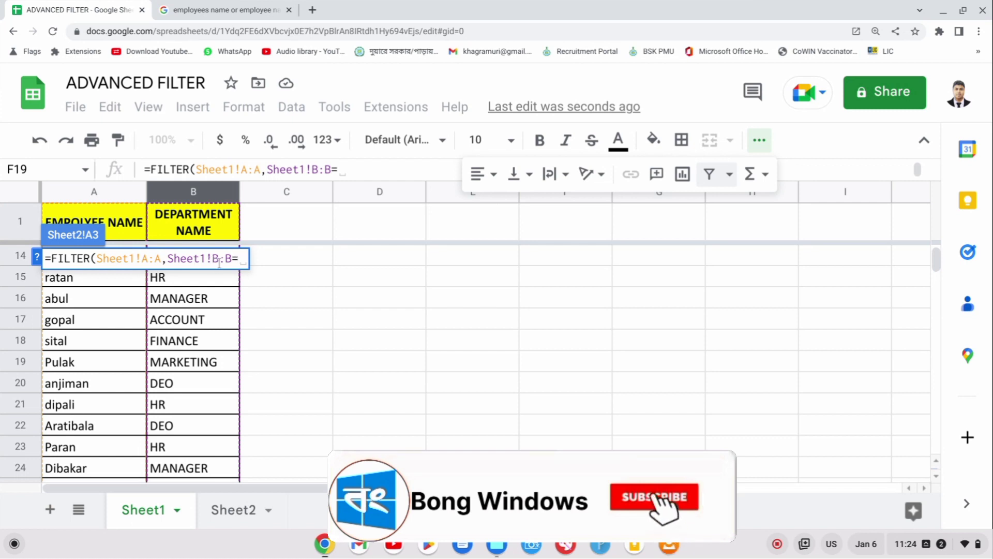
left_click(219, 513)
left_click(118, 238)
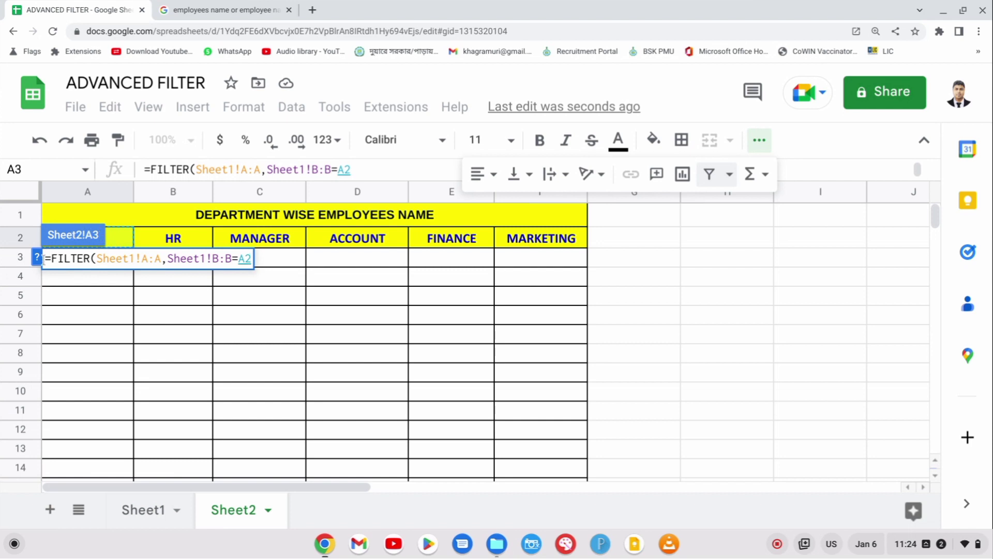
scroll(139, 241, "down", 1)
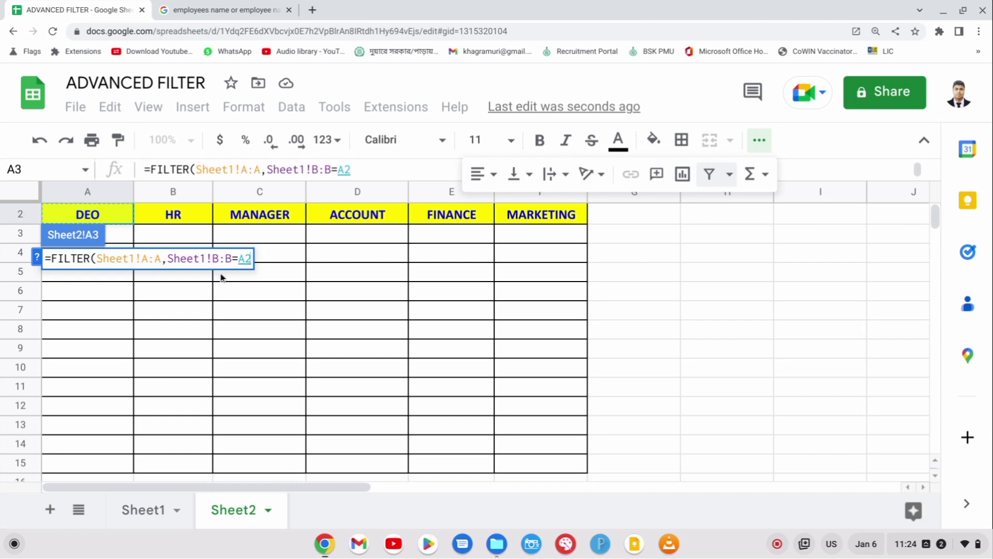
key("Return")
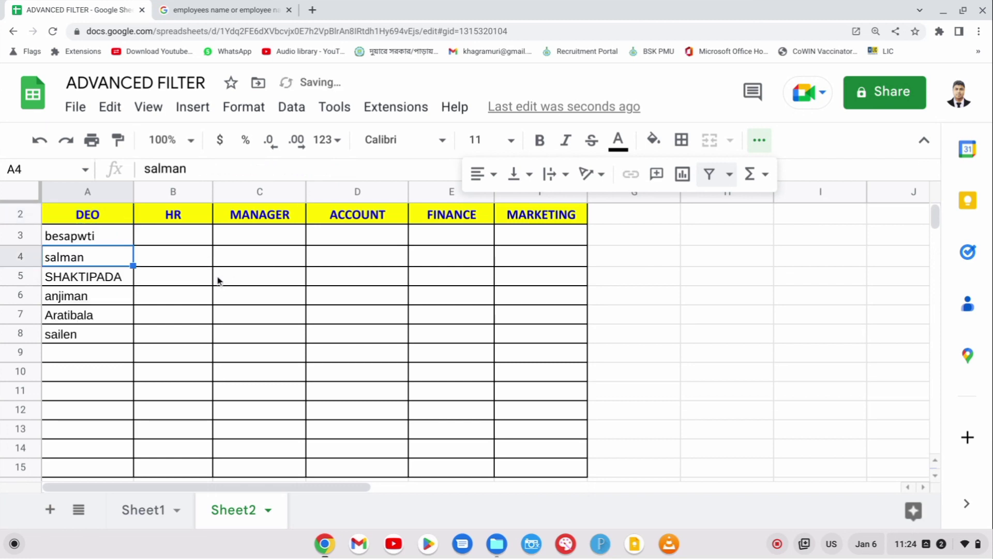
Step: Check the names listed under DEO on Sheet2 against the DEO employees in the Sheet1 list
scroll(109, 325, "up", 1)
left_click_drag(113, 265, 104, 371)
left_click(209, 384)
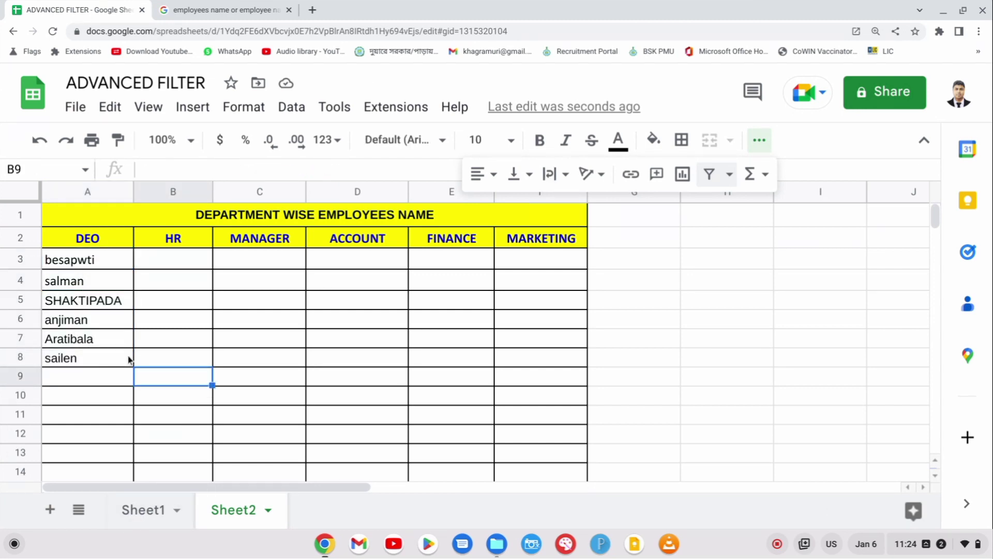
left_click(145, 512)
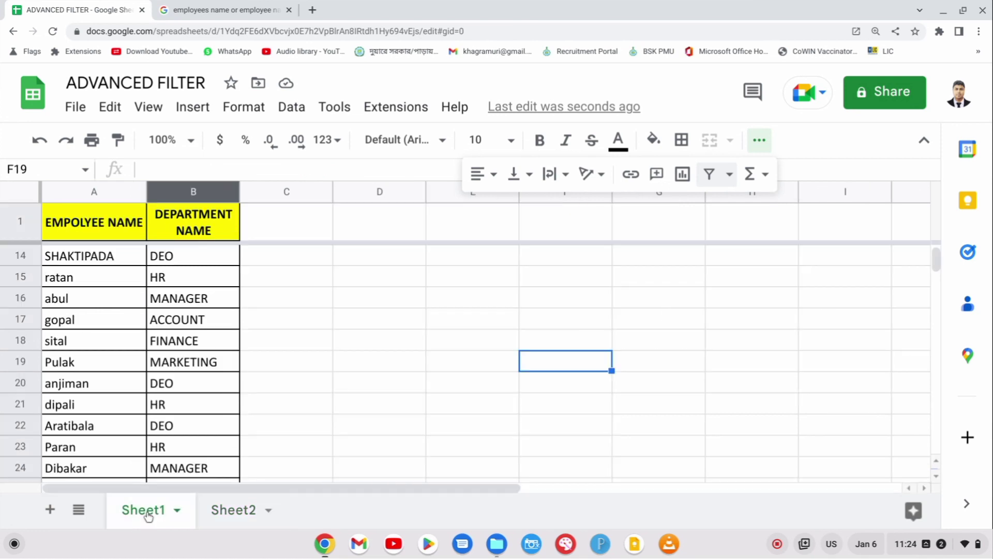
left_click(120, 257)
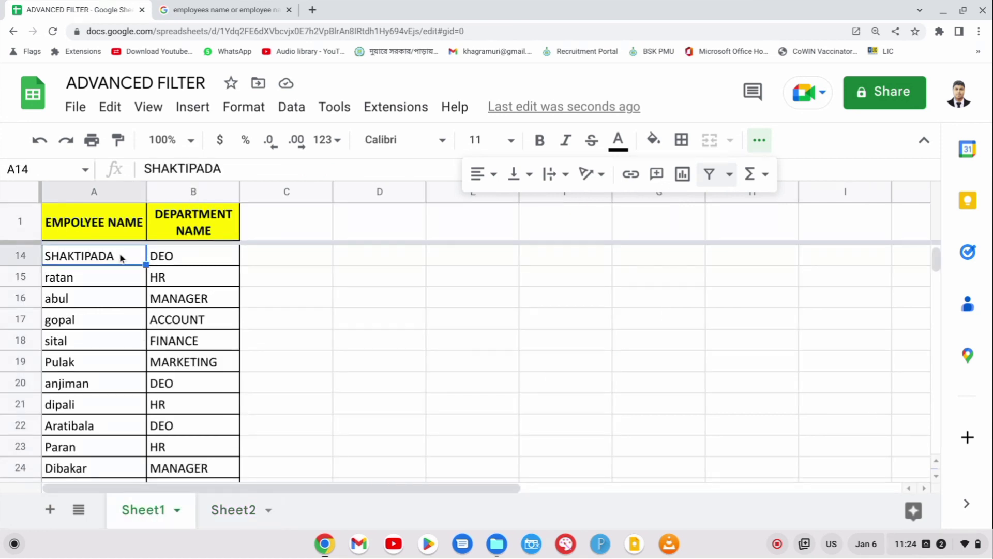
scroll(138, 339, "up", 2)
left_click(95, 258)
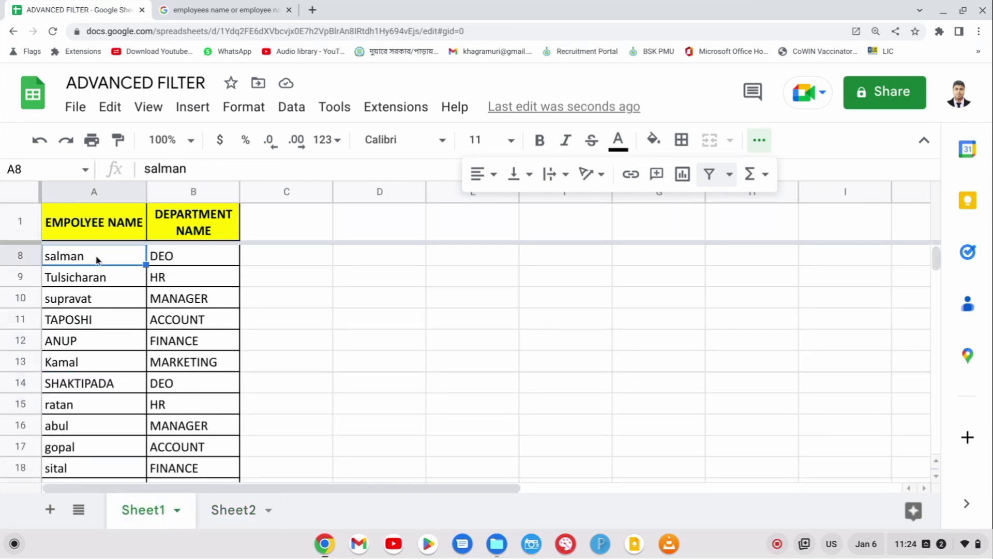
scroll(117, 290, "up", 2)
left_click(108, 262)
left_click(228, 520)
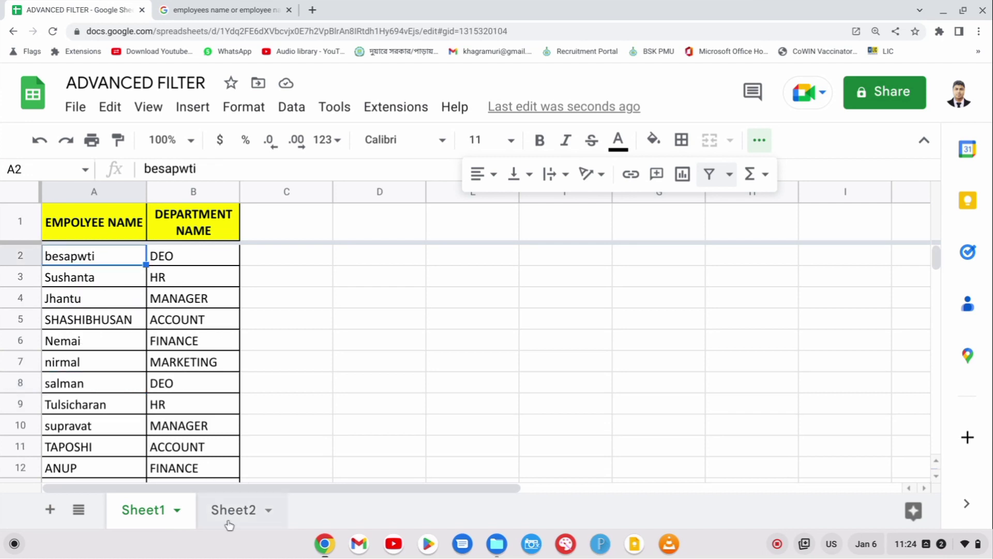
Step: Try to extend the FILTER formula from A3 to the HR column in B3
left_click(122, 267)
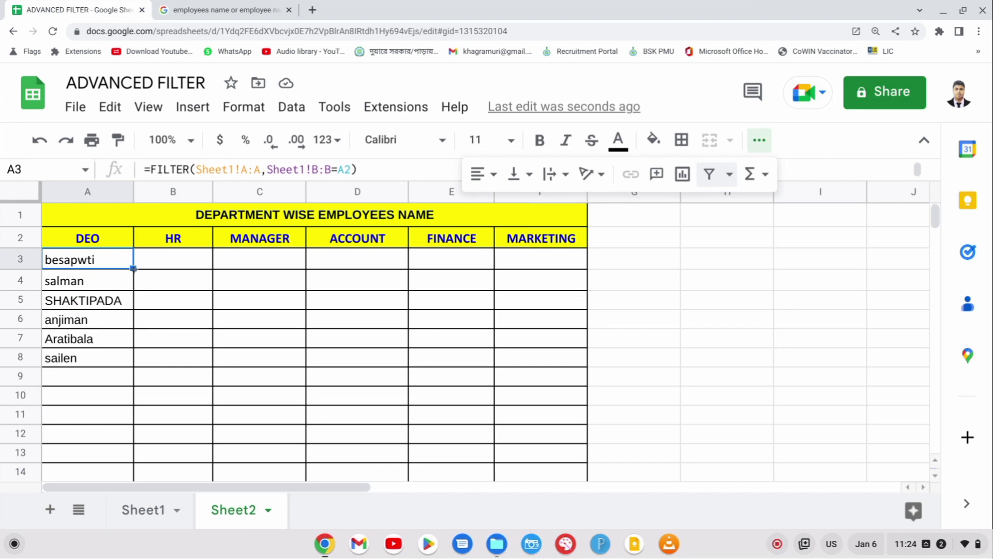
left_click_drag(133, 268, 204, 301)
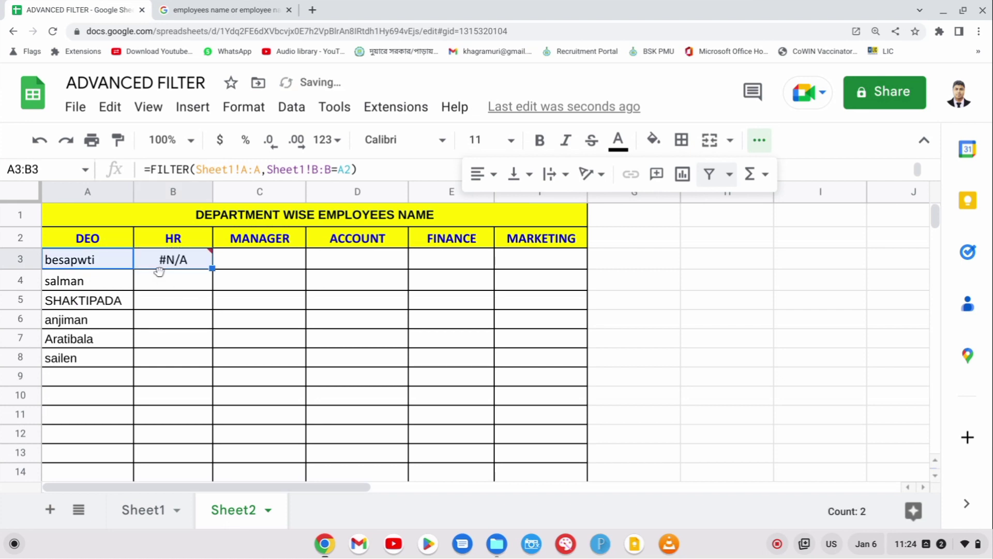
mouse_move(185, 261)
left_click(149, 317)
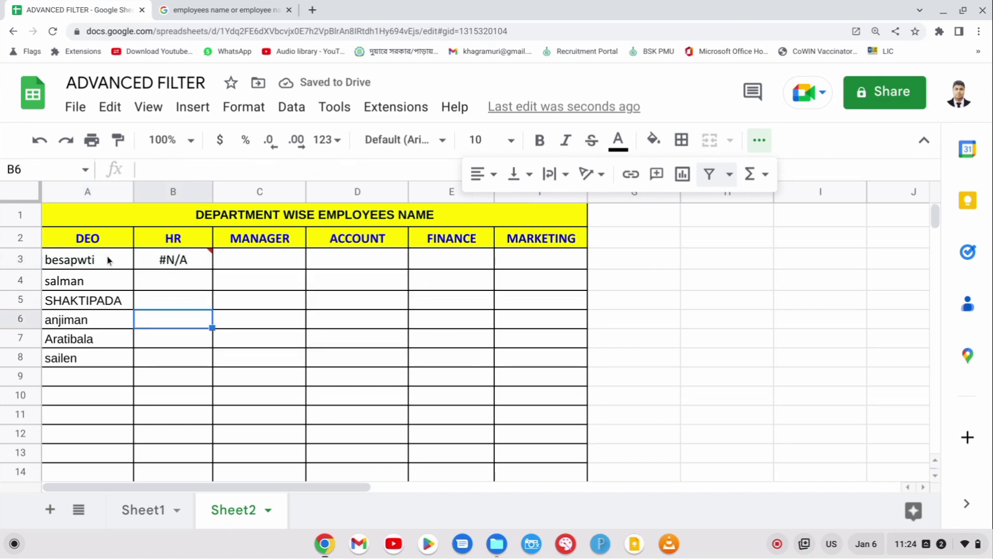
Step: Compare the column references in the FILTER formulas of A3 and B3 on Sheet2
left_click(108, 257)
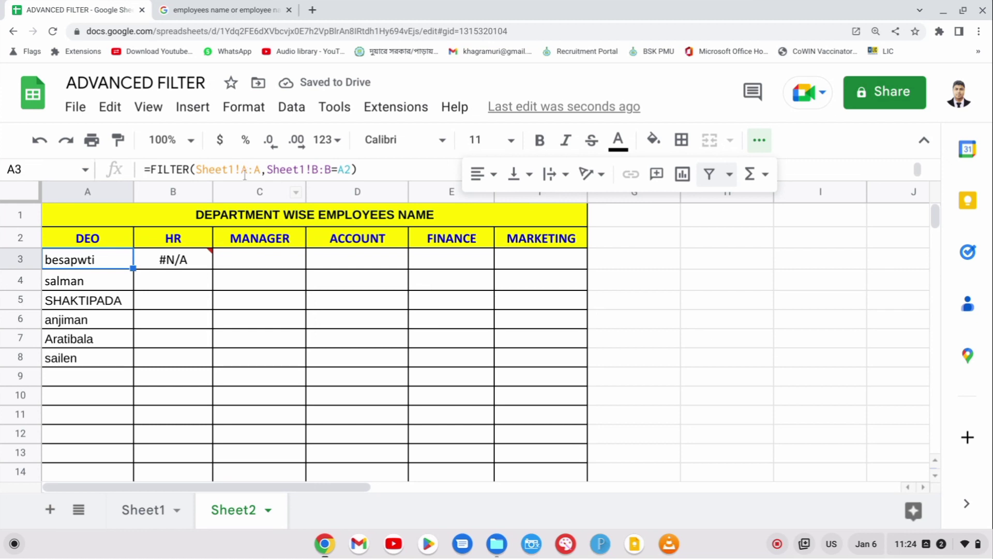
left_click(171, 260)
left_click(138, 308)
left_click(100, 260)
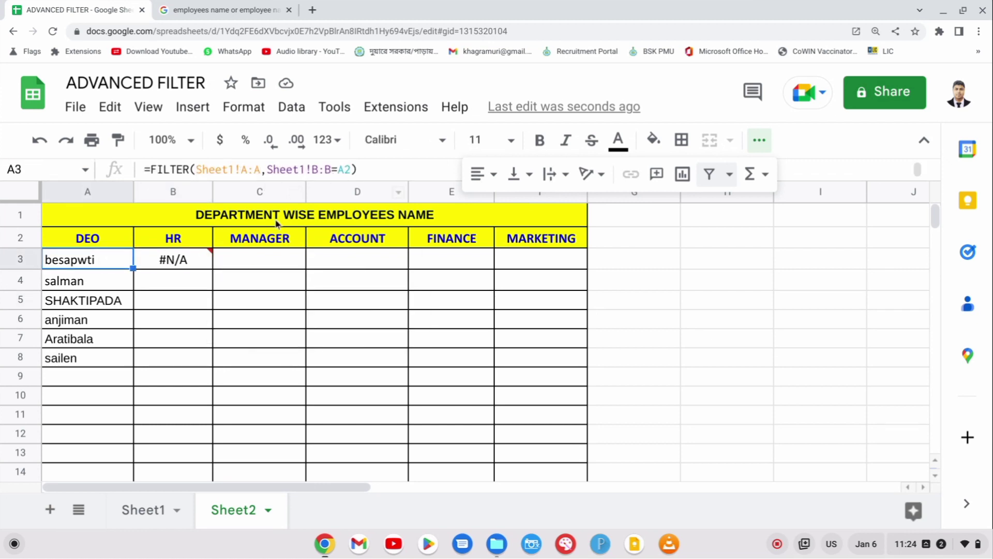
left_click(149, 512)
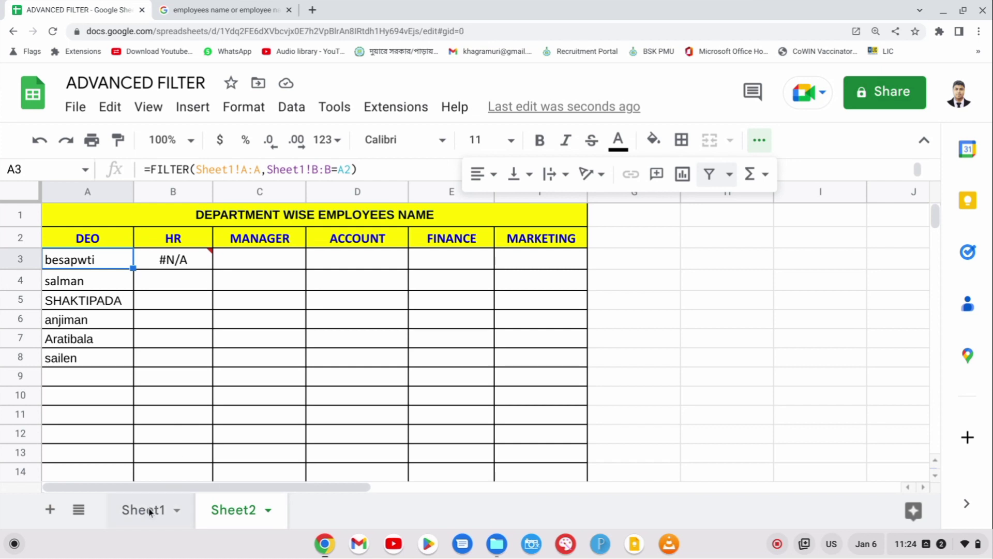
left_click(217, 509)
left_click(160, 264)
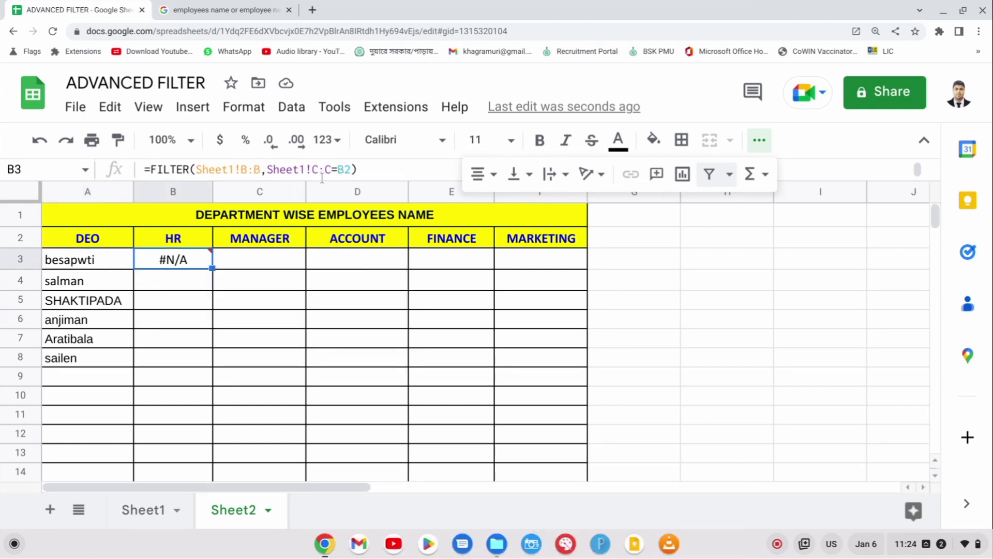
Step: Try extending the FILTER formula from B3 to the MANAGER column in C3 and inspect the references in both cells
left_click_drag(213, 268, 279, 267)
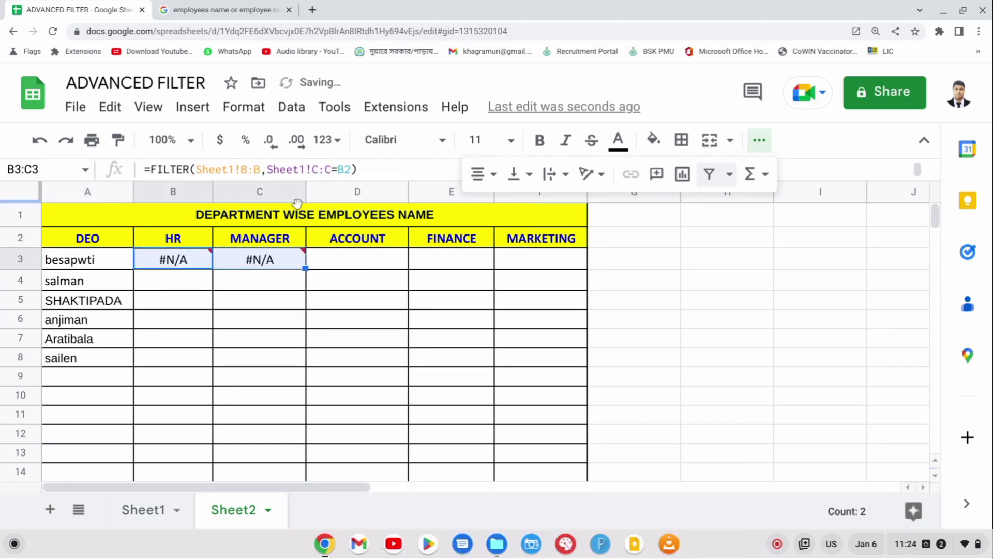
left_click(284, 269)
left_click(295, 343)
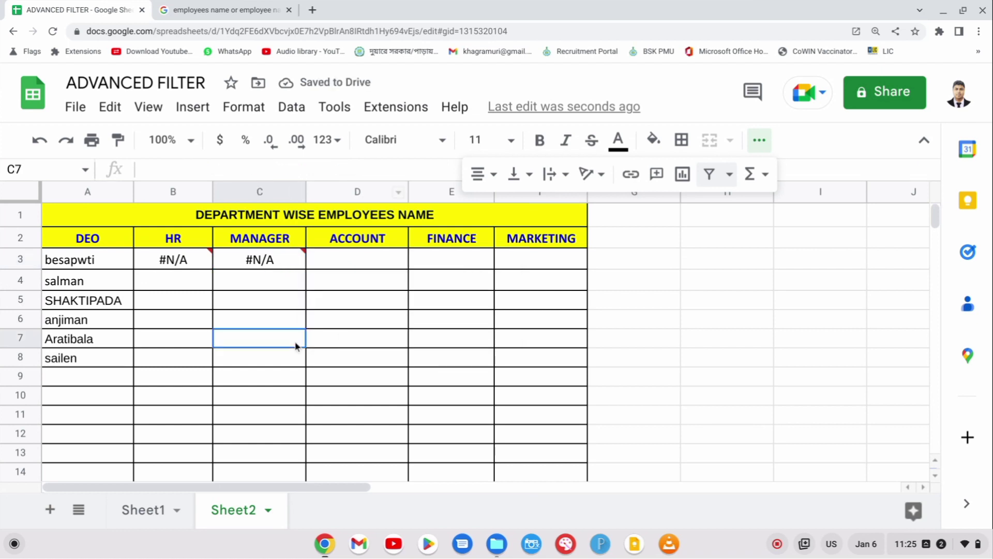
left_click(190, 265)
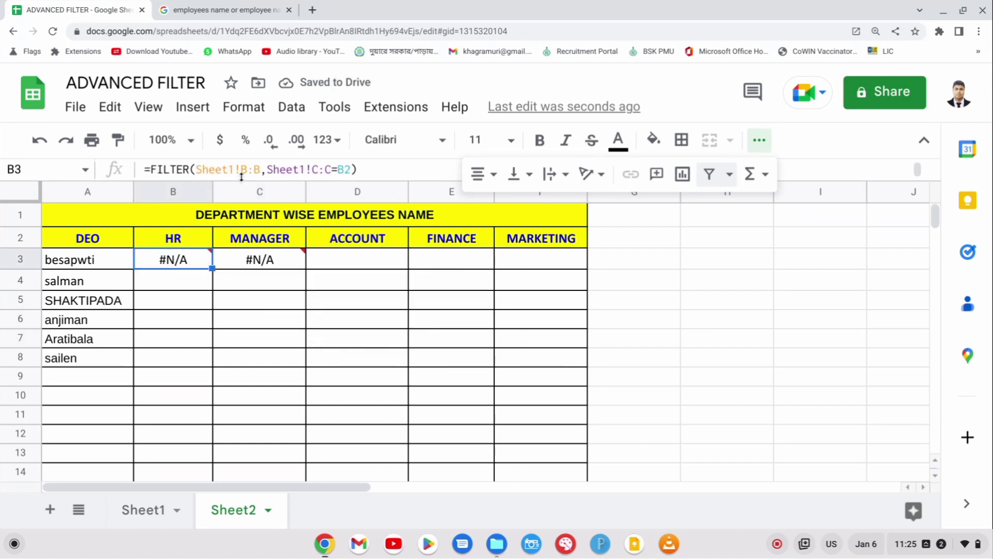
left_click(270, 256)
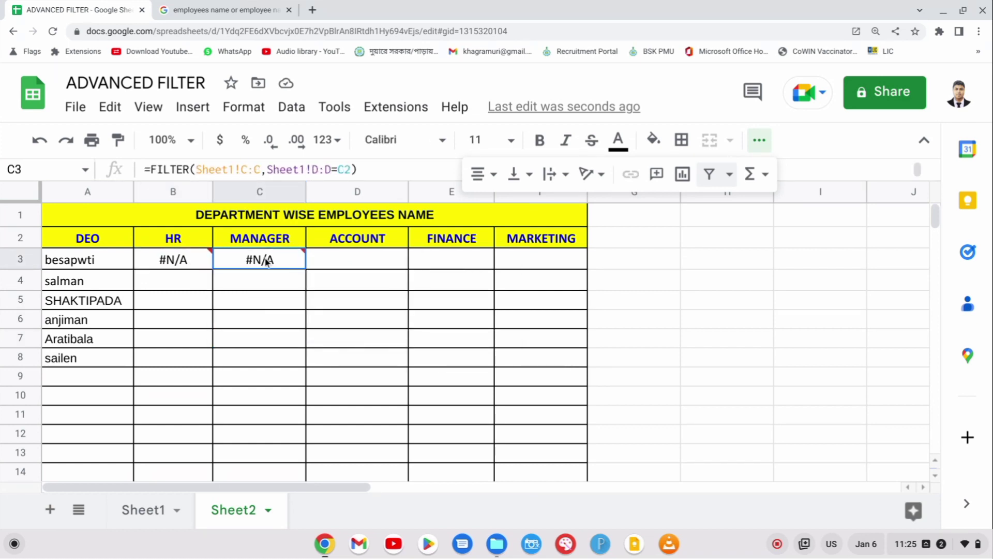
left_click(298, 330)
Step: Clear the copied FILTER formulas from cells B3:C3
left_click(195, 263)
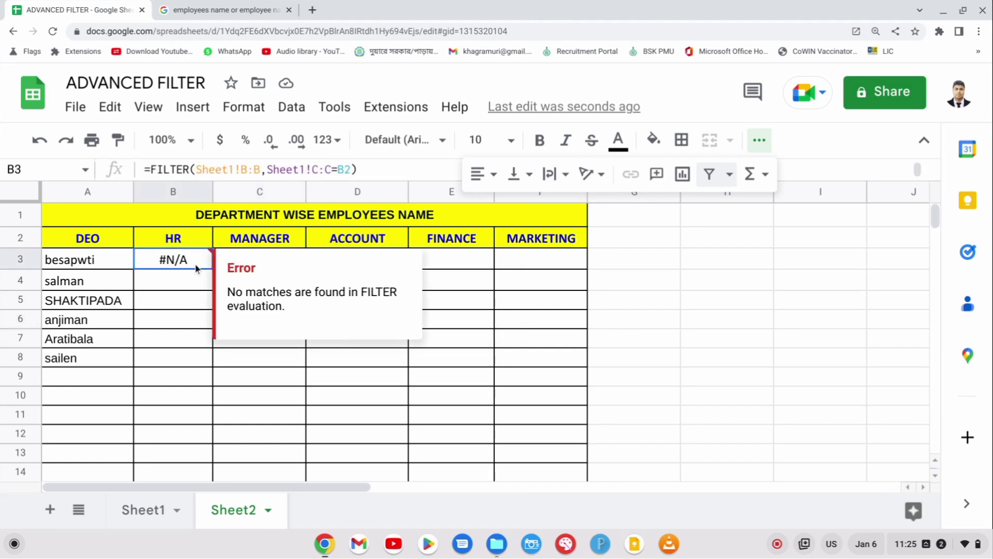
left_click_drag(196, 263, 244, 261)
key("Delete")
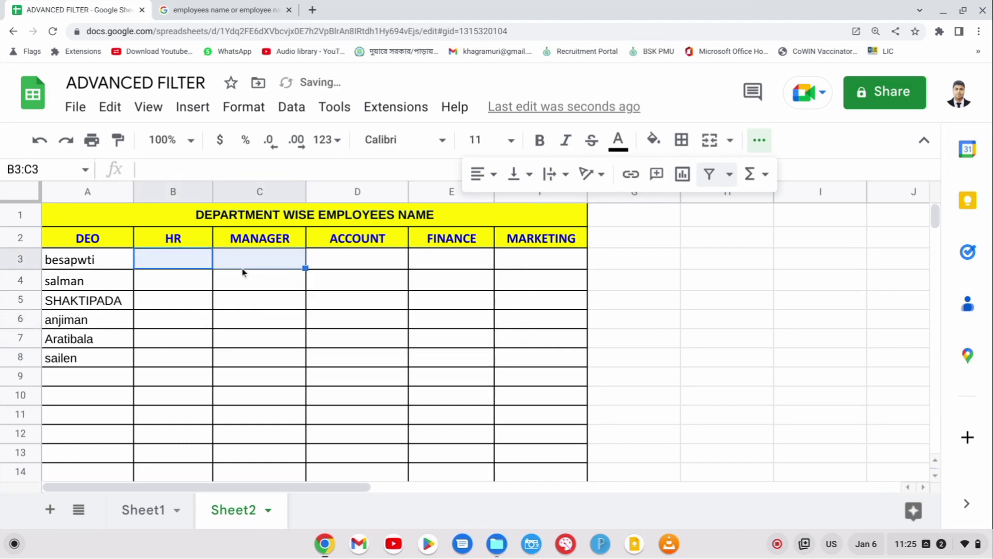
left_click(203, 340)
Step: Make both ranges in the A3 formula absolute, as Sheet1!$A:$A and Sheet1!$B:$B, leaving A2 relative
left_click(109, 263)
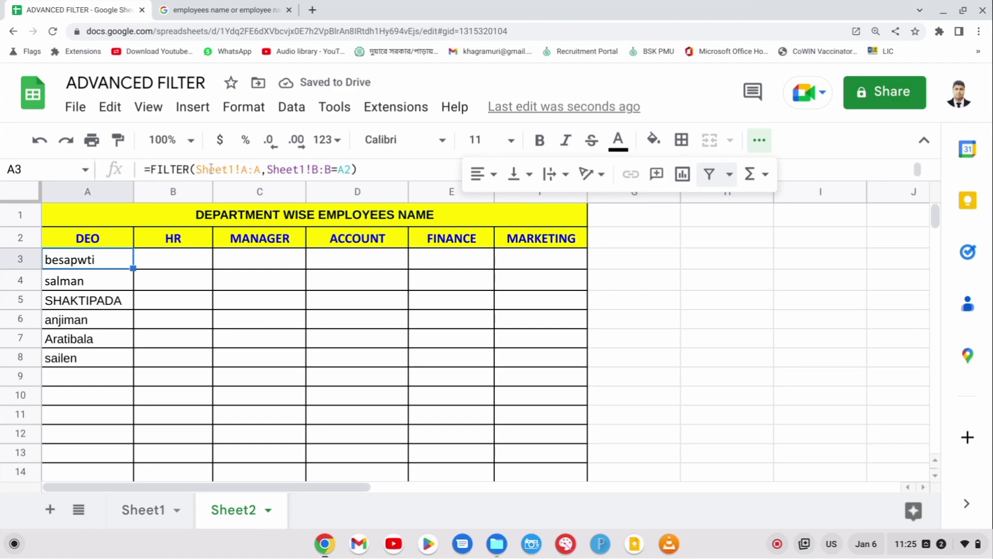
left_click_drag(196, 169, 329, 163)
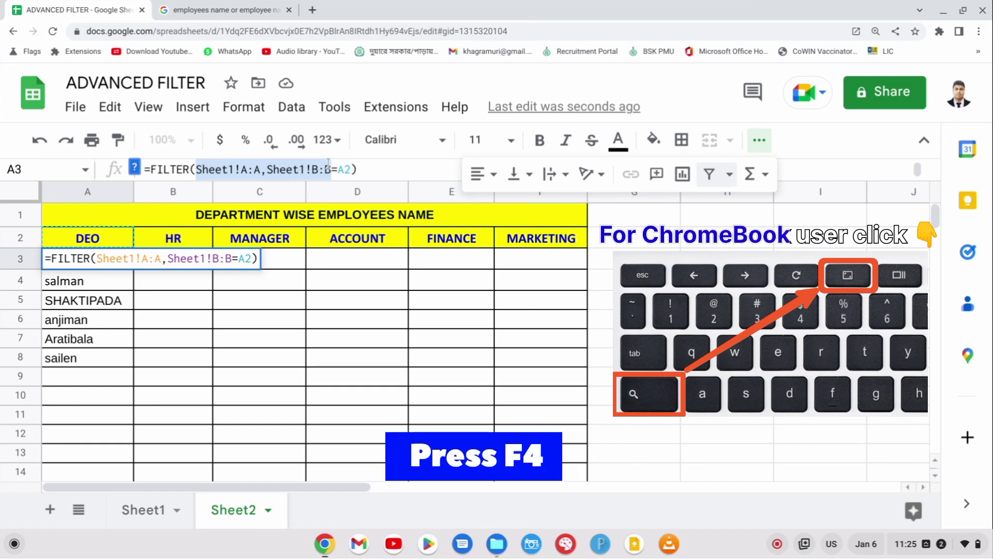
key("F4")
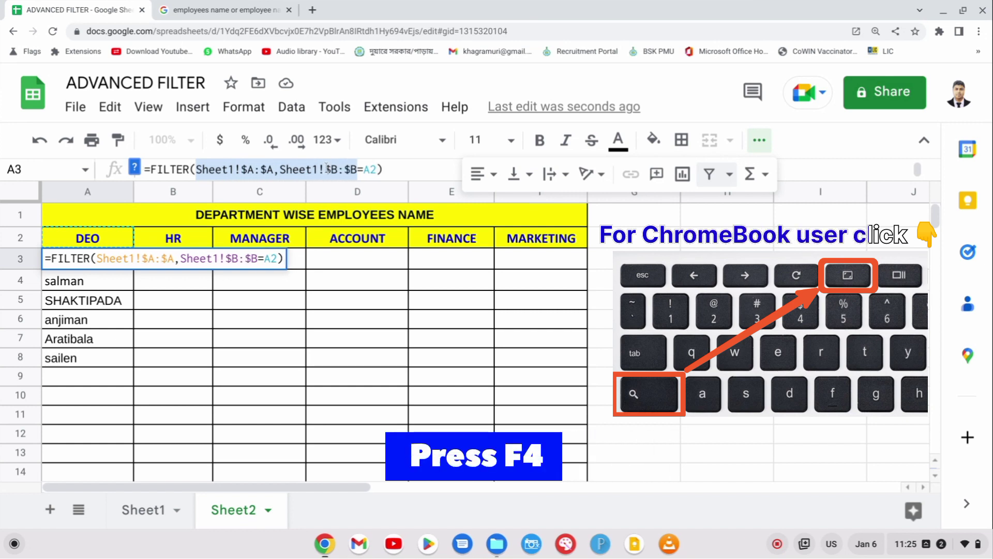
left_click(262, 333)
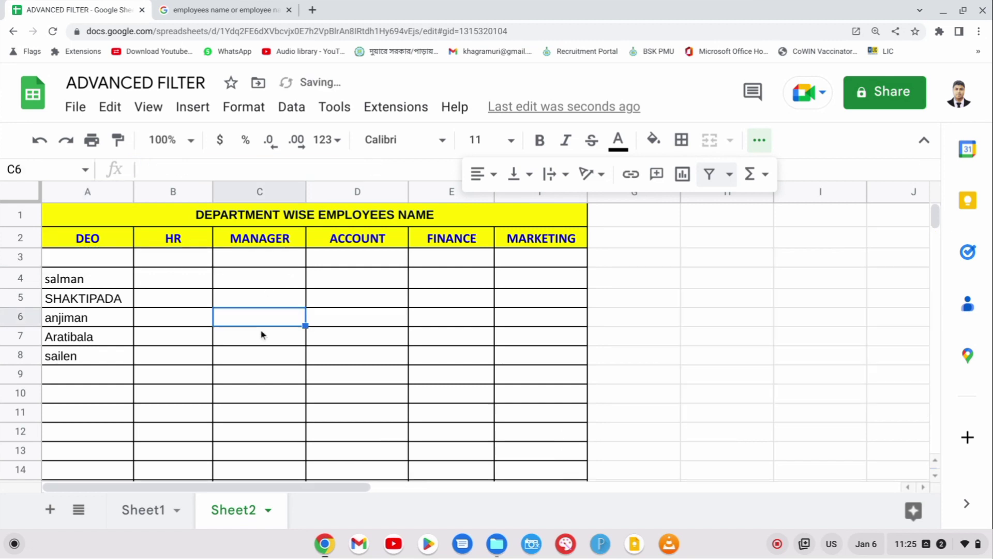
Step: Fill the FILTER formula with absolute ranges from A3 across to the HR column in B3
left_click(110, 267)
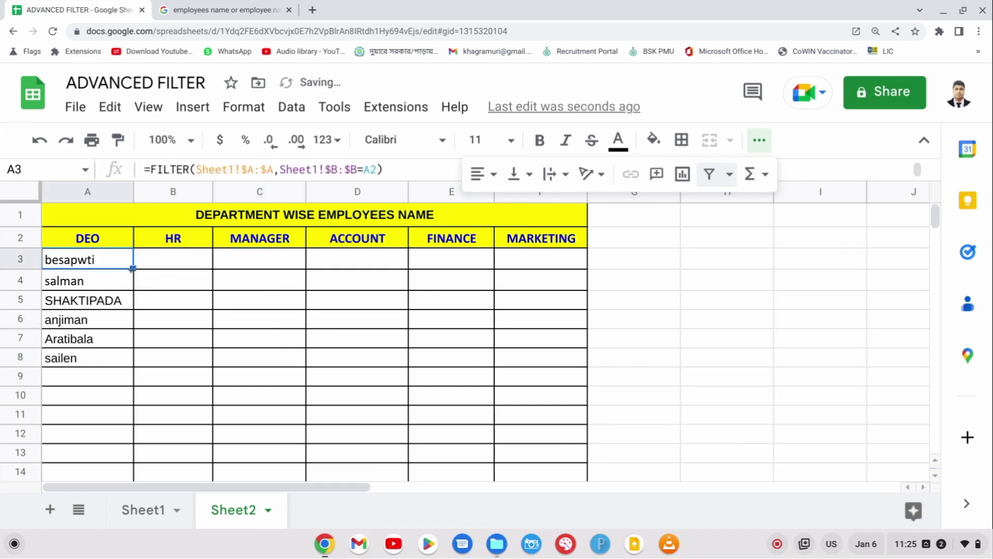
left_click_drag(132, 268, 171, 266)
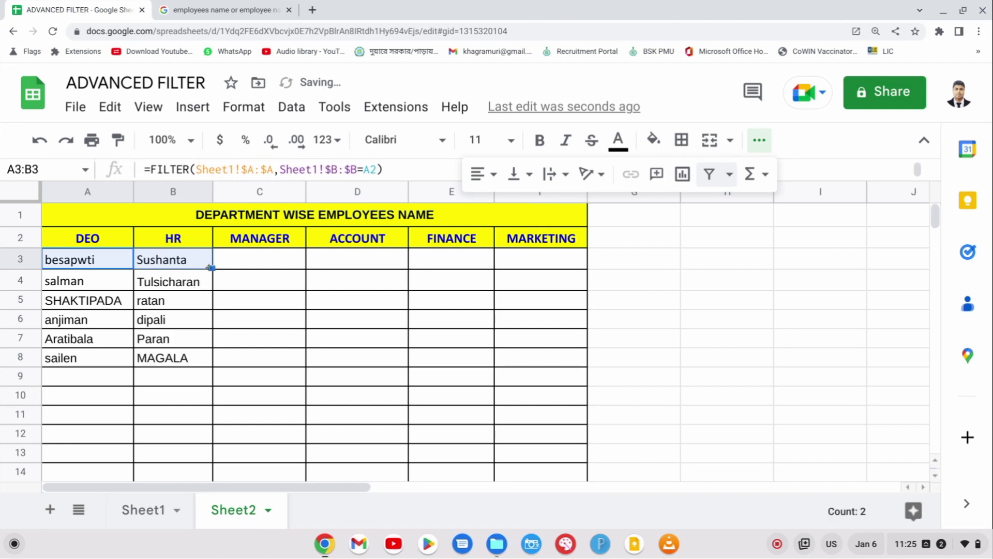
Step: Fill the FILTER formula from B3 into the MANAGER column at C3 and check the criterion reference in the copied formula
left_click(253, 316)
left_click(206, 267)
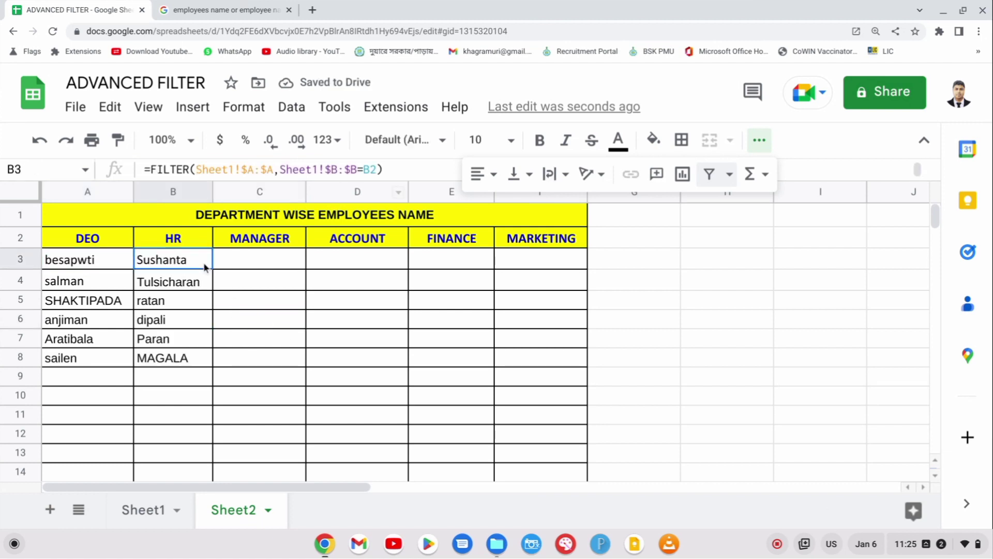
left_click(262, 307)
left_click(189, 260)
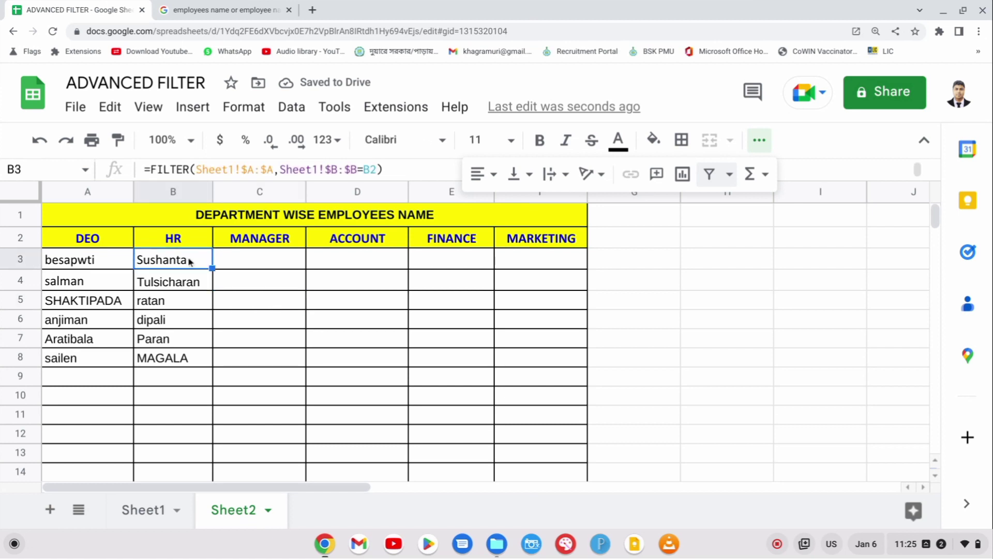
left_click_drag(246, 267, 299, 264)
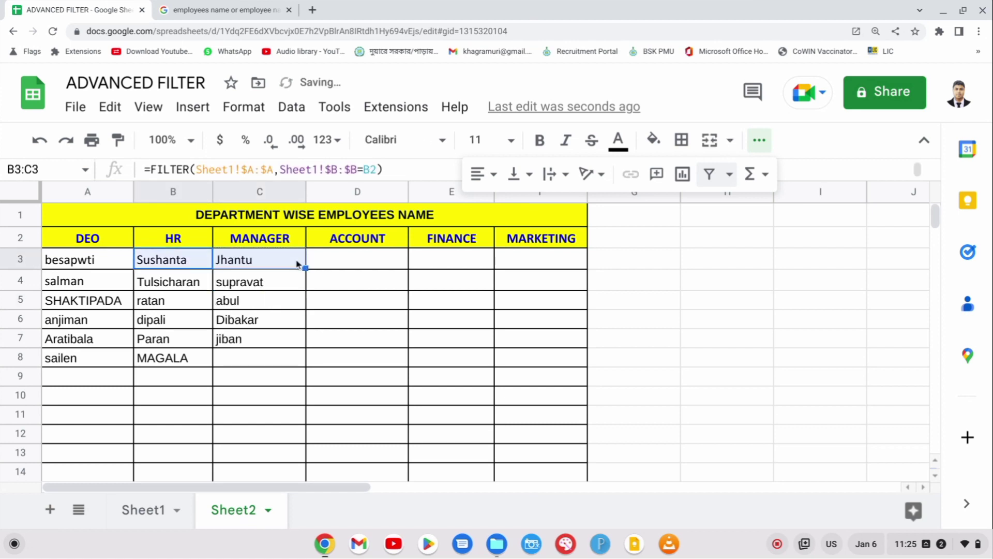
left_click(357, 309)
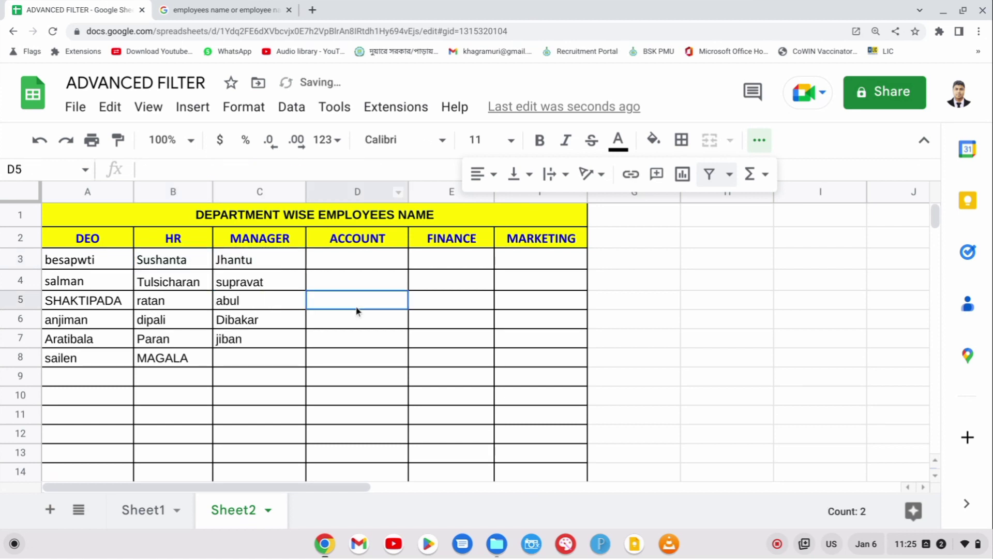
left_click(301, 267)
left_click(371, 171)
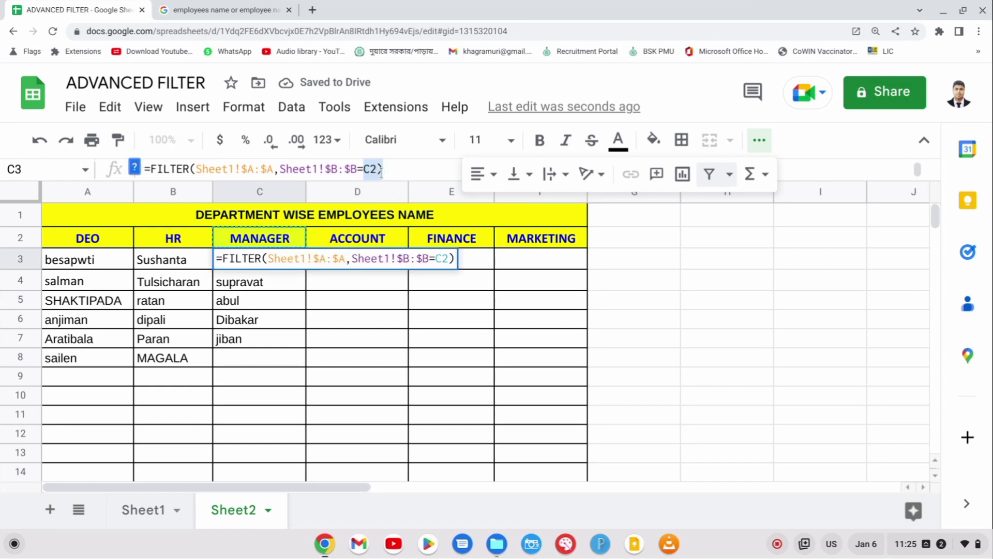
left_click(382, 413)
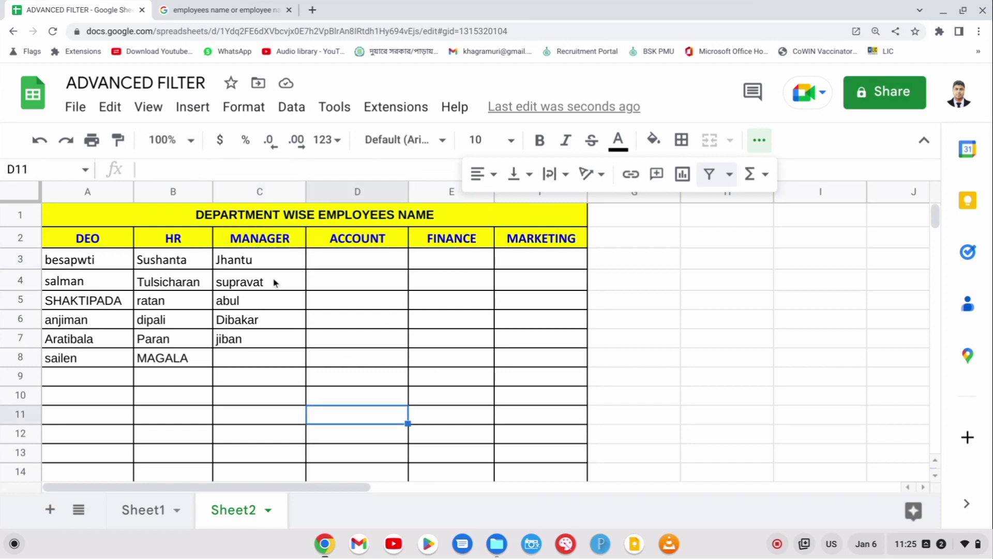
Step: Fill the FILTER formula from C3 across the ACCOUNT, FINANCE and MARKETING columns, through F3
left_click(261, 191)
left_click(364, 192)
left_click(432, 197)
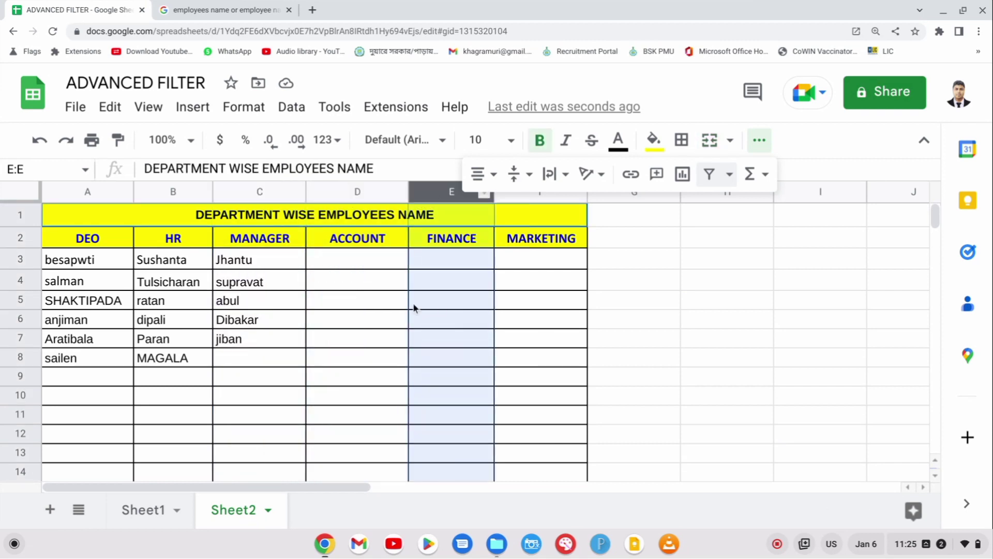
left_click(416, 317)
left_click_drag(300, 264, 517, 272)
key("ctrl+r")
left_click(433, 422)
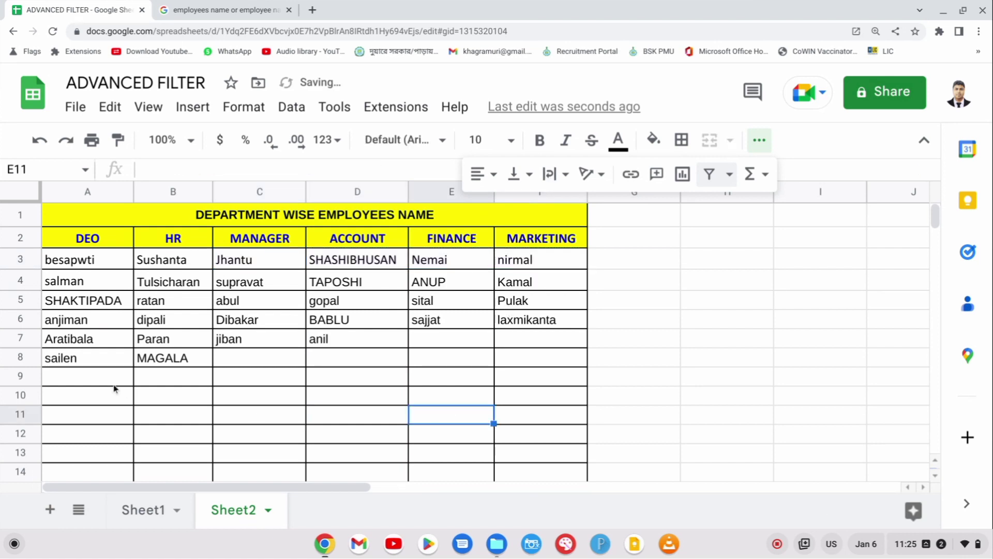